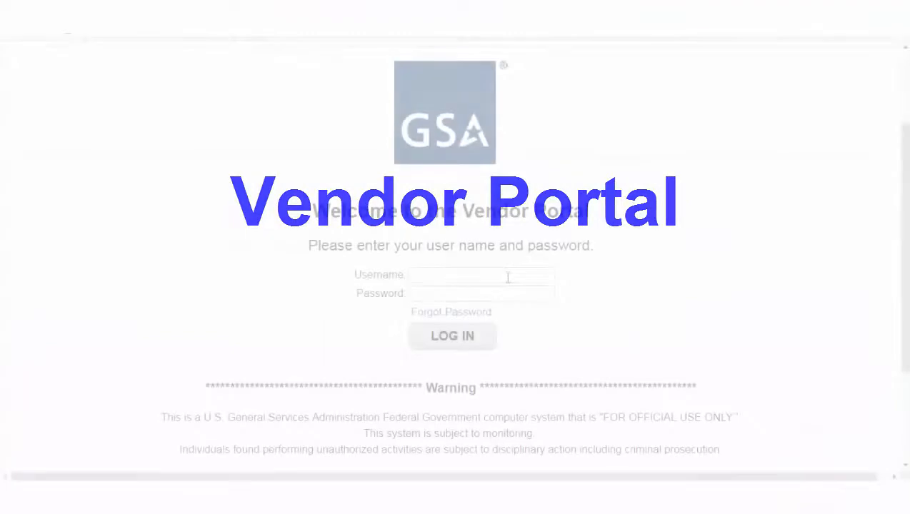
- Log in to the GSA Vendor Portal with the vendor account's username and password
{"action": "left_click", "coordinate": [507, 277]}
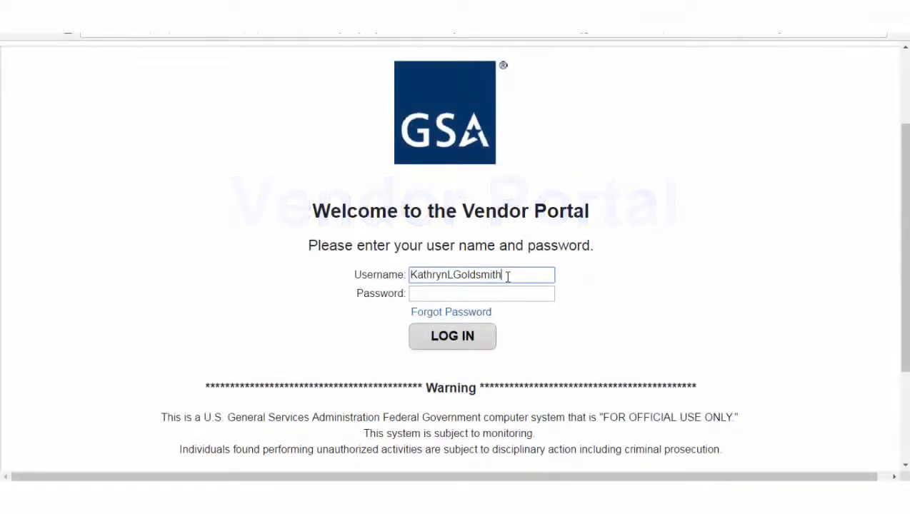
{"action": "key", "text": "Tab"}
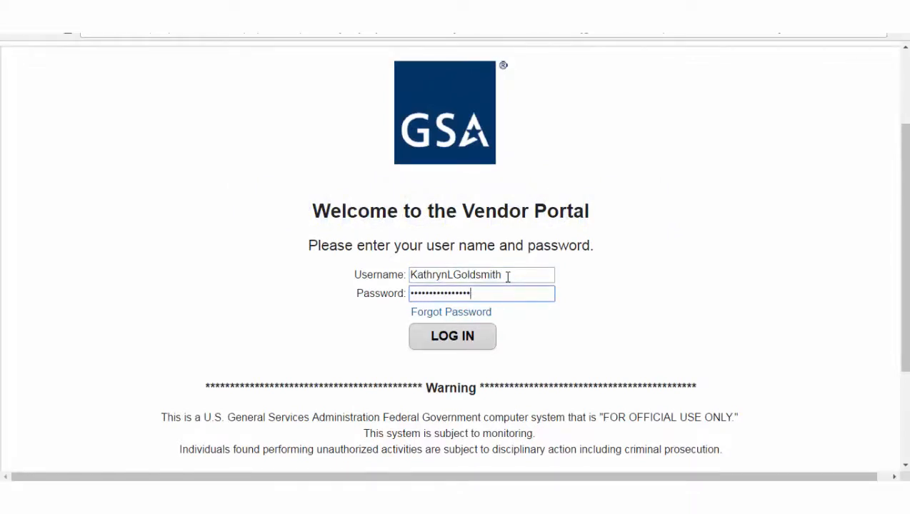
{"action": "left_click", "coordinate": [469, 349]}
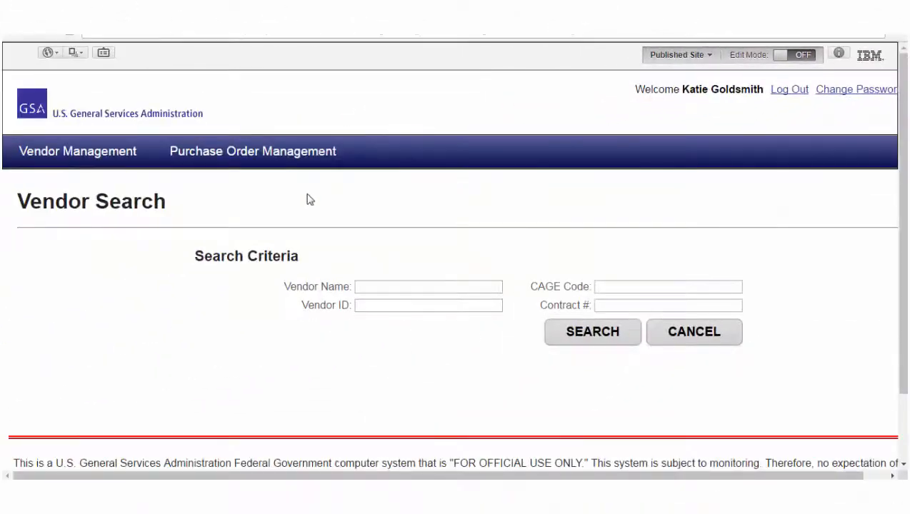
- Search Manage Purchase Orders by the PO number with Status All, finding one $130.10 order
{"action": "mouse_move", "coordinate": [286, 161]}
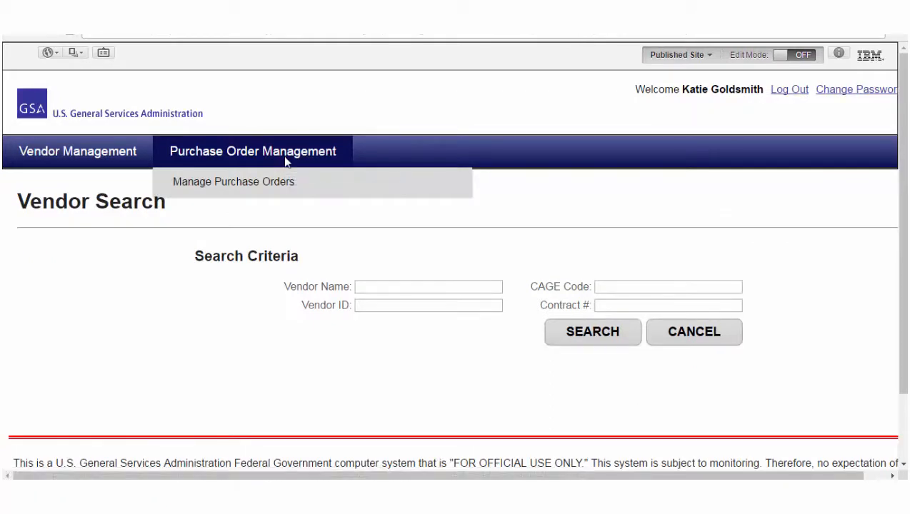
{"action": "left_click", "coordinate": [285, 161]}
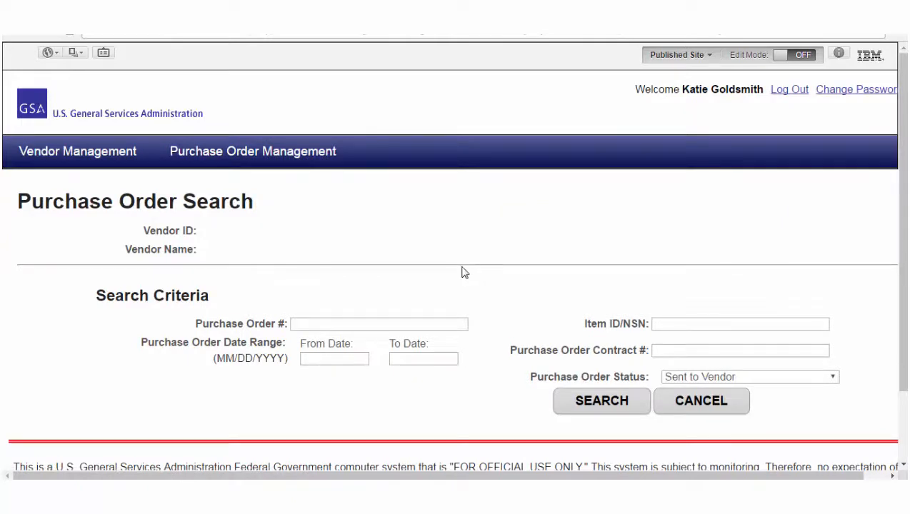
{"action": "left_click", "coordinate": [404, 325]}
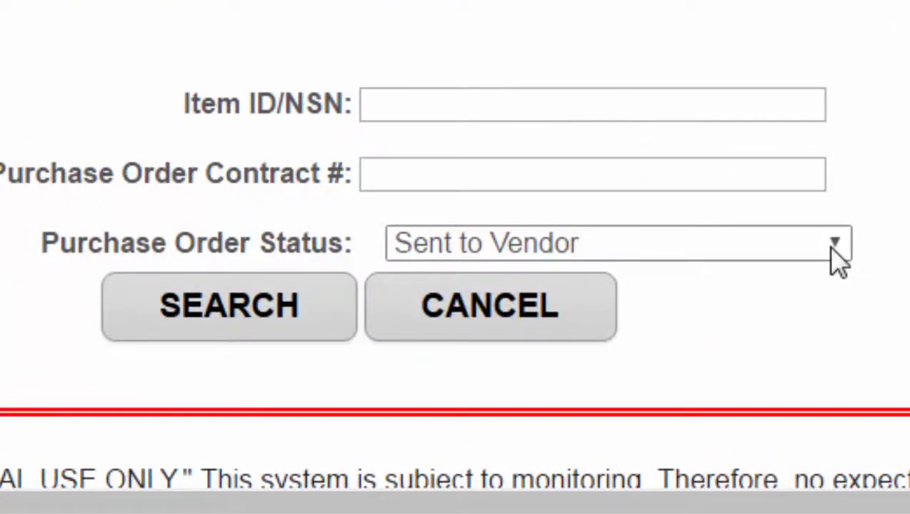
{"action": "left_click", "coordinate": [833, 246]}
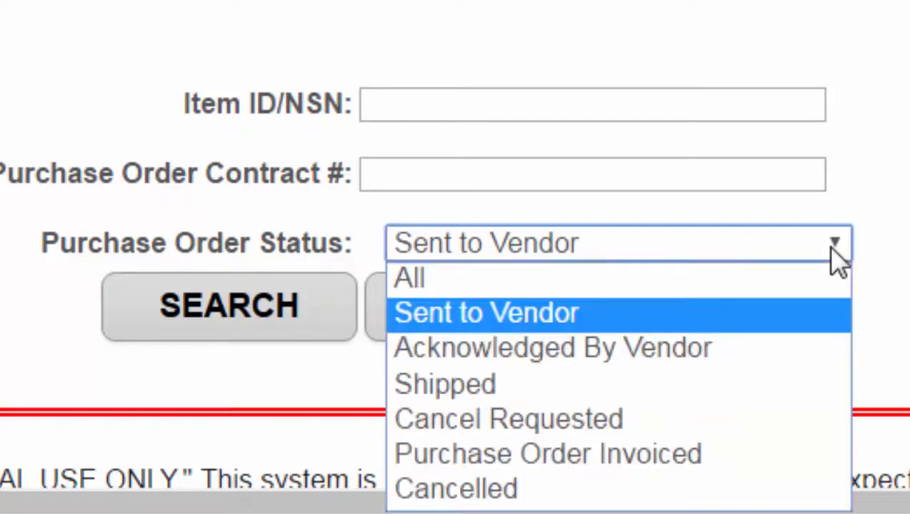
{"action": "left_click", "coordinate": [767, 296]}
{"action": "type", "text": "NMNJJU3407N"}
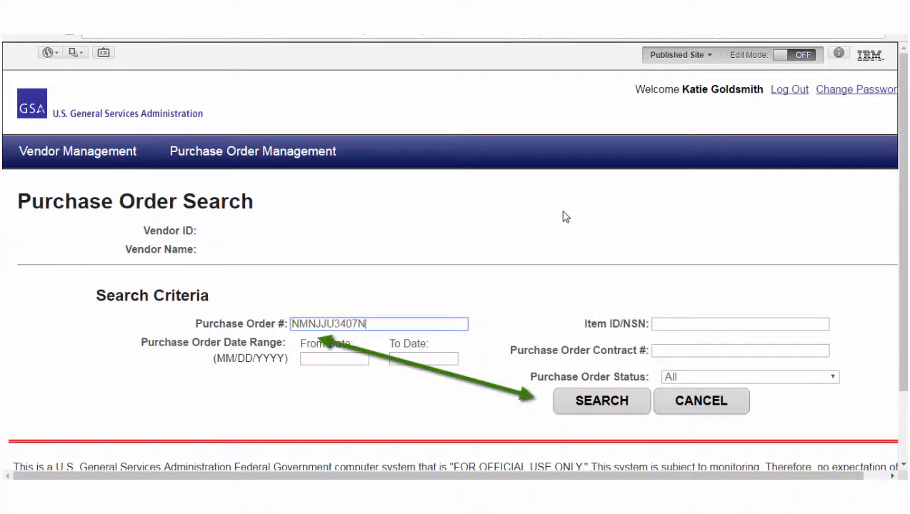
{"action": "left_click", "coordinate": [604, 400]}
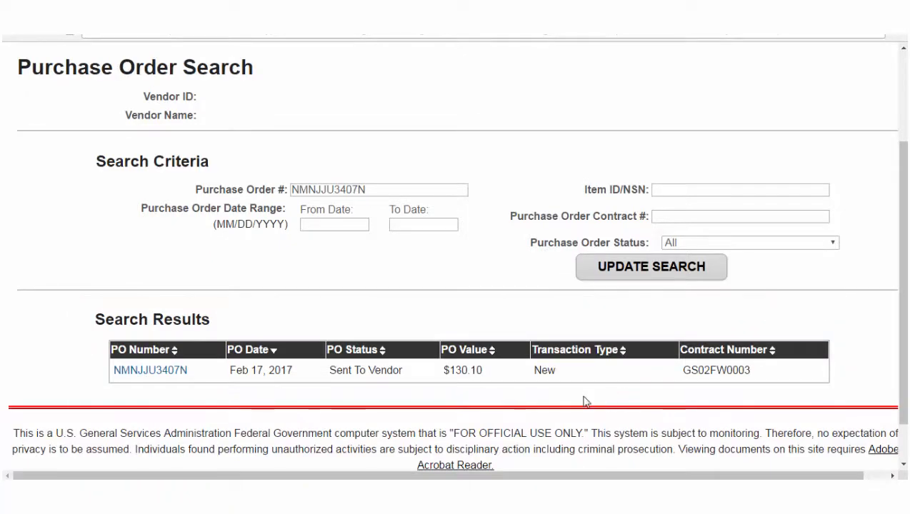
- Open the found order's details, generate its PDF, and scroll to the Shredder Bag line item
{"action": "left_click", "coordinate": [279, 391]}
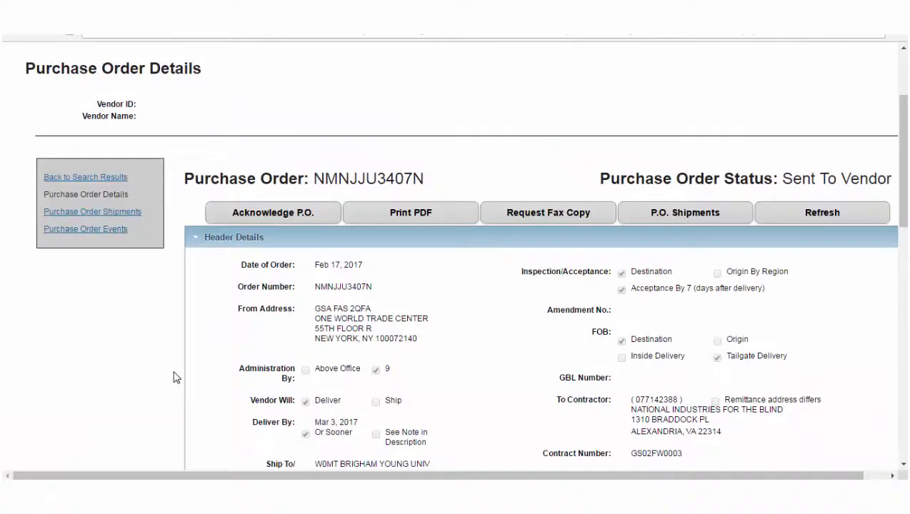
{"action": "mouse_move", "coordinate": [905, 179]}
{"action": "left_mouse_down"}
{"action": "mouse_move", "coordinate": [905, 382]}
{"action": "mouse_move", "coordinate": [904, 187]}
{"action": "left_mouse_up"}
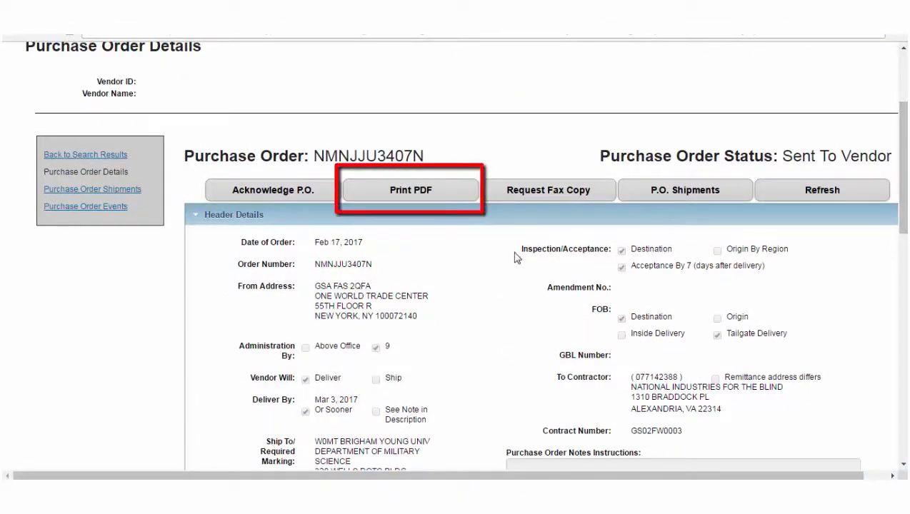
{"action": "left_click", "coordinate": [423, 191]}
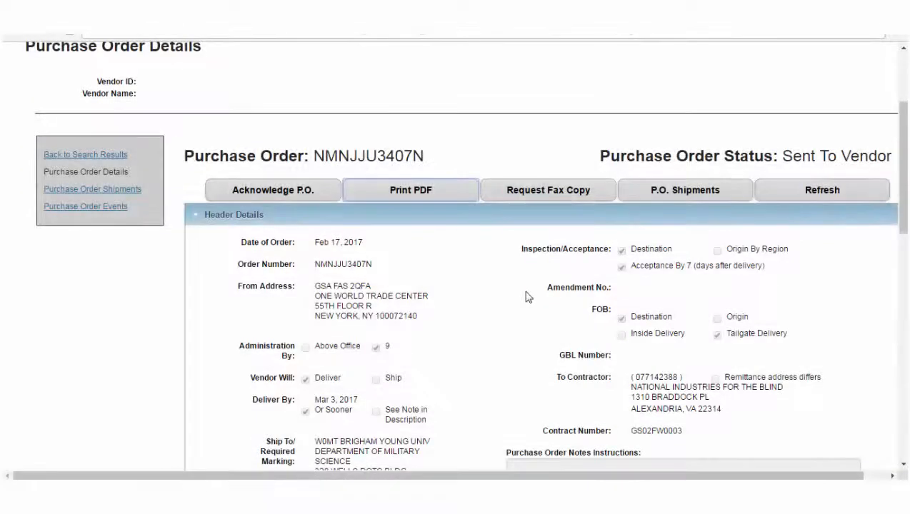
{"action": "scroll", "coordinate": [527, 296], "scroll_direction": "down", "scroll_amount": 5}
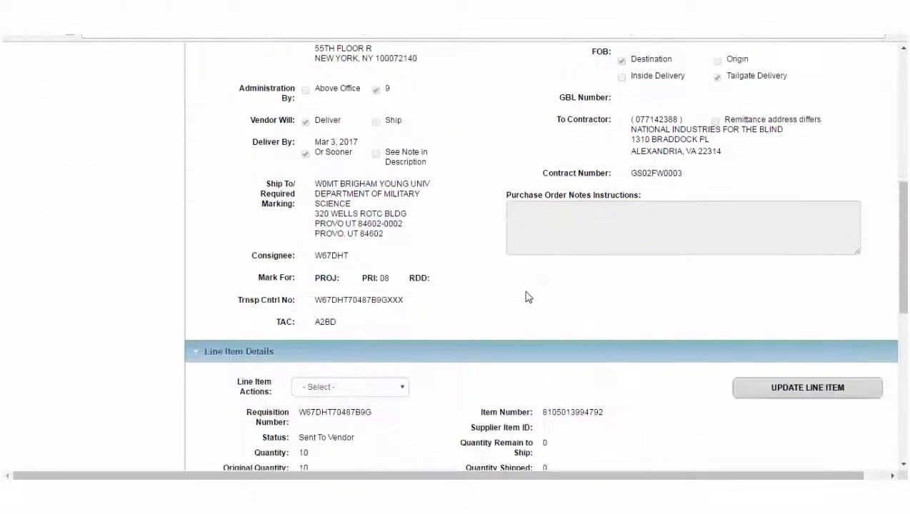
{"action": "scroll", "coordinate": [526, 296], "scroll_direction": "down", "scroll_amount": 1}
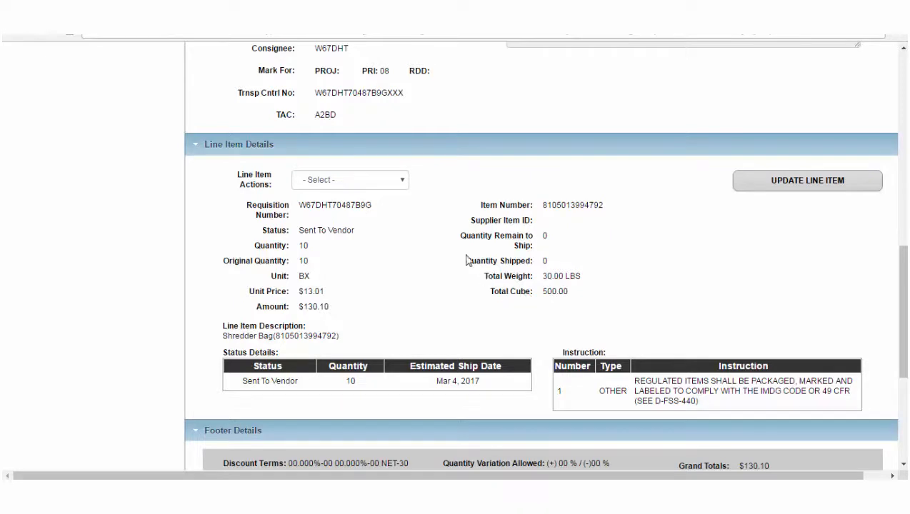
- Acknowledge all 10 BX of the Shredder Bag line item through Line Item Actions
{"action": "left_click", "coordinate": [402, 182]}
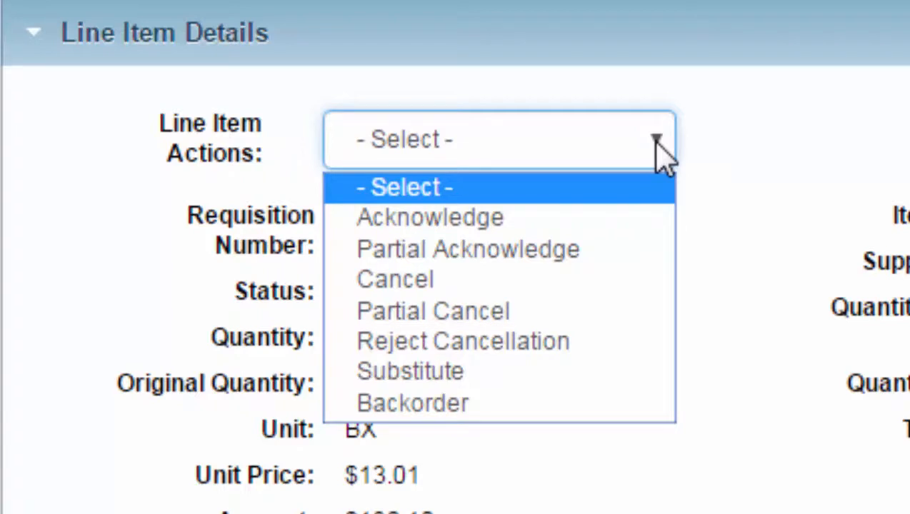
{"action": "left_click", "coordinate": [620, 232]}
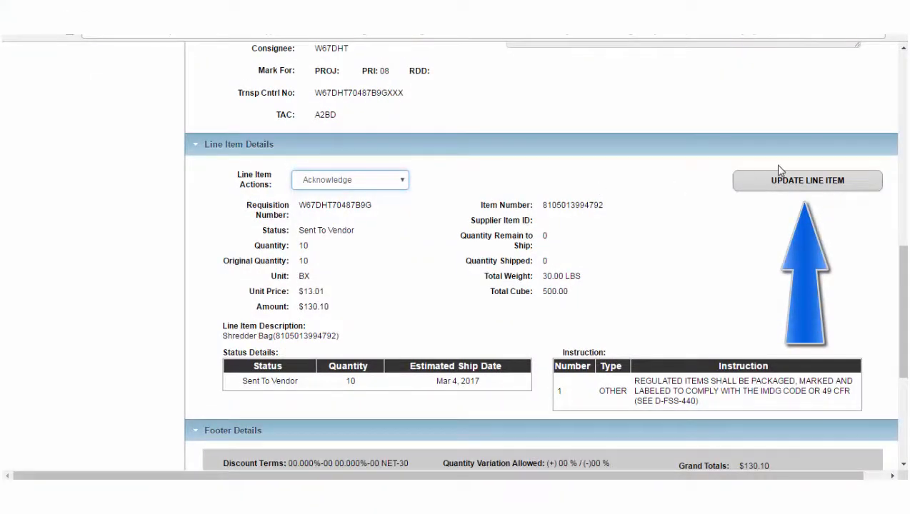
{"action": "left_click", "coordinate": [782, 182]}
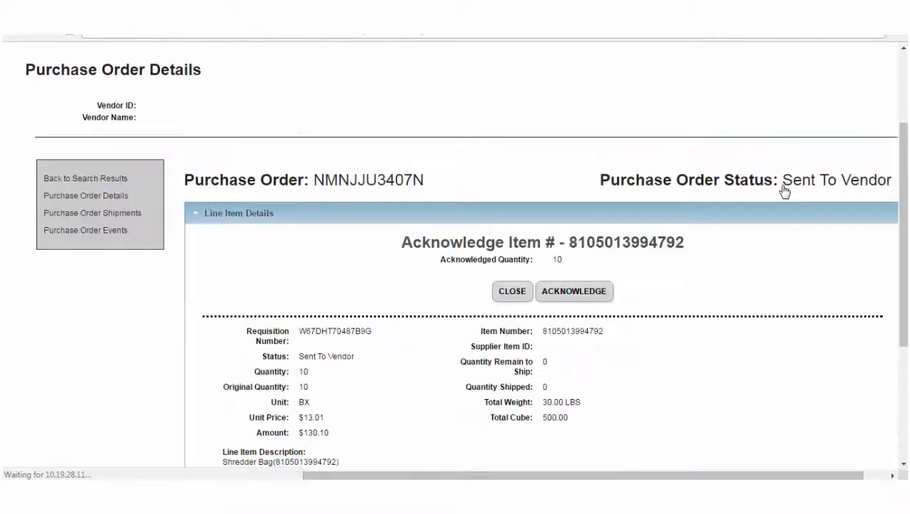
{"action": "left_click_drag", "start_coordinate": [905, 189], "coordinate": [905, 260]}
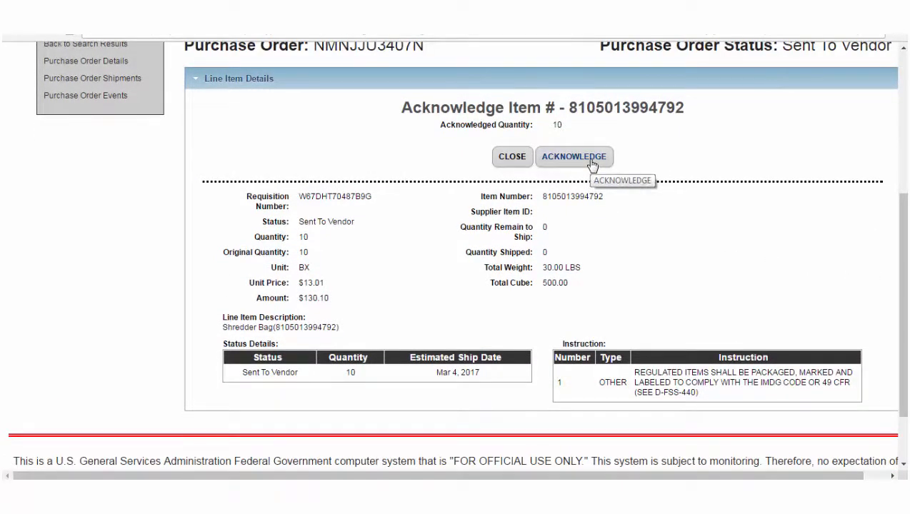
{"action": "left_click", "coordinate": [591, 164]}
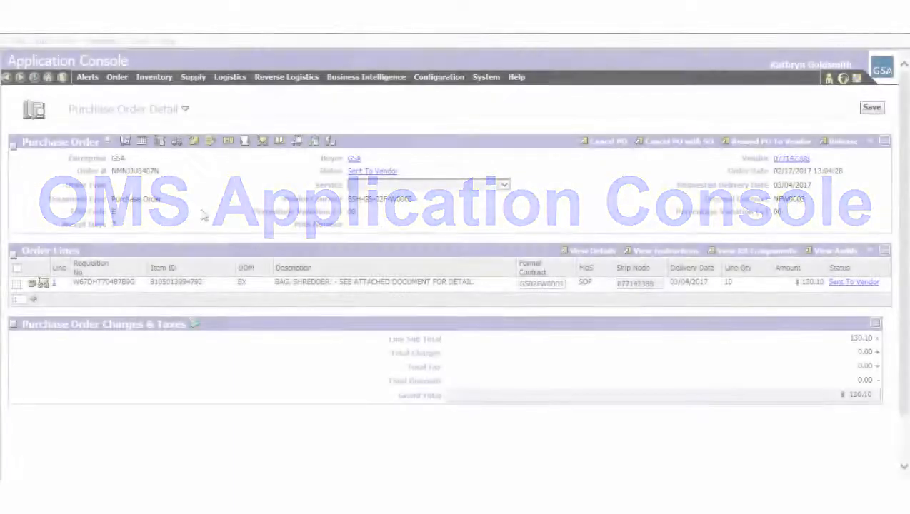
- Refresh the Application Console Purchase Order Detail to show the Acknowledged By Vendor status
{"action": "left_click", "coordinate": [34, 78]}
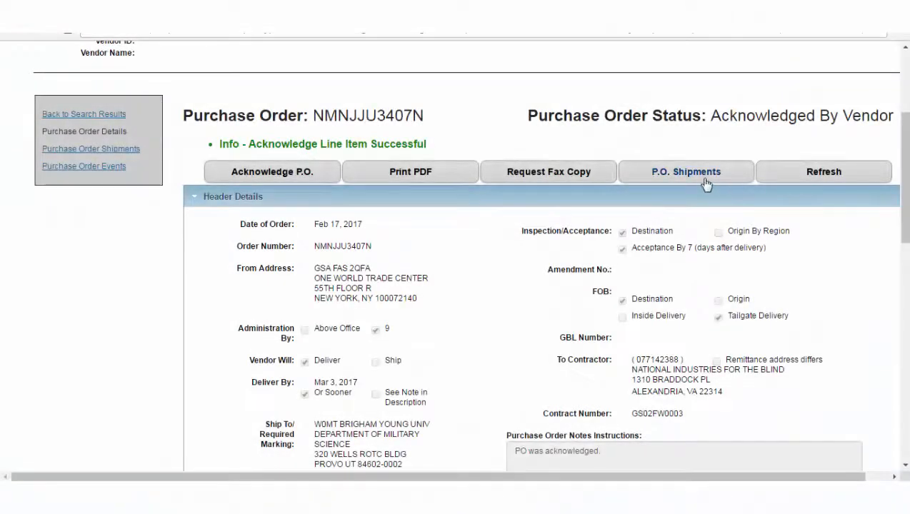
- Start a new shipment from the order's P.O. Shipments page
{"action": "left_click", "coordinate": [702, 179]}
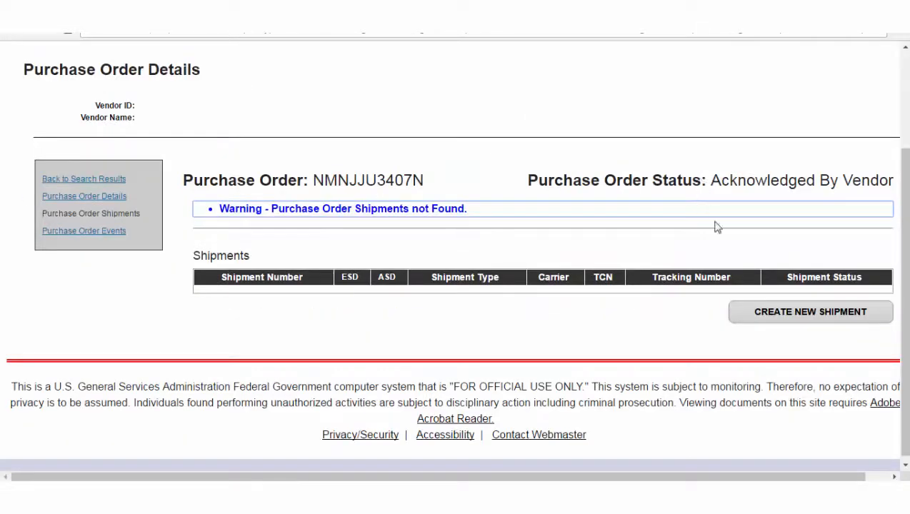
{"action": "left_click", "coordinate": [789, 321]}
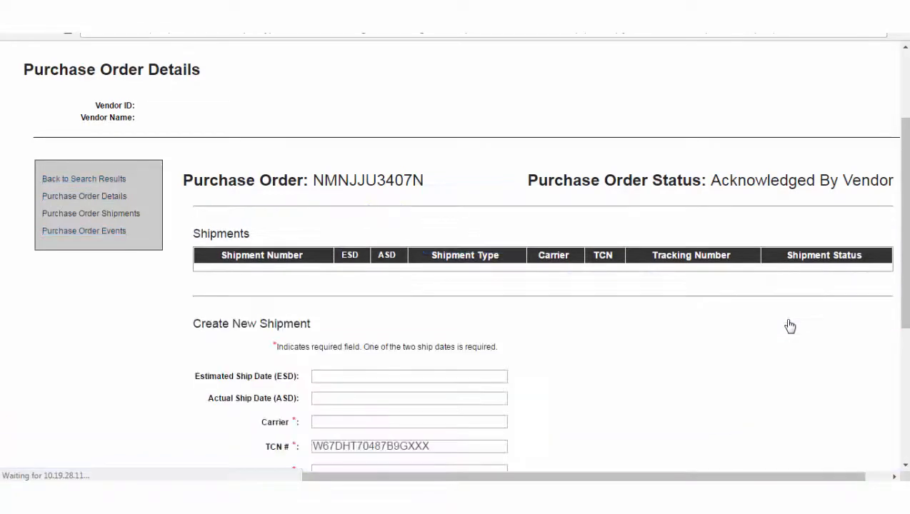
- Create a shipment of all 10 shredder bags shipped 2/17/2017 via FedEx, tracking 12345
{"action": "scroll", "coordinate": [789, 325], "scroll_direction": "down", "scroll_amount": 3}
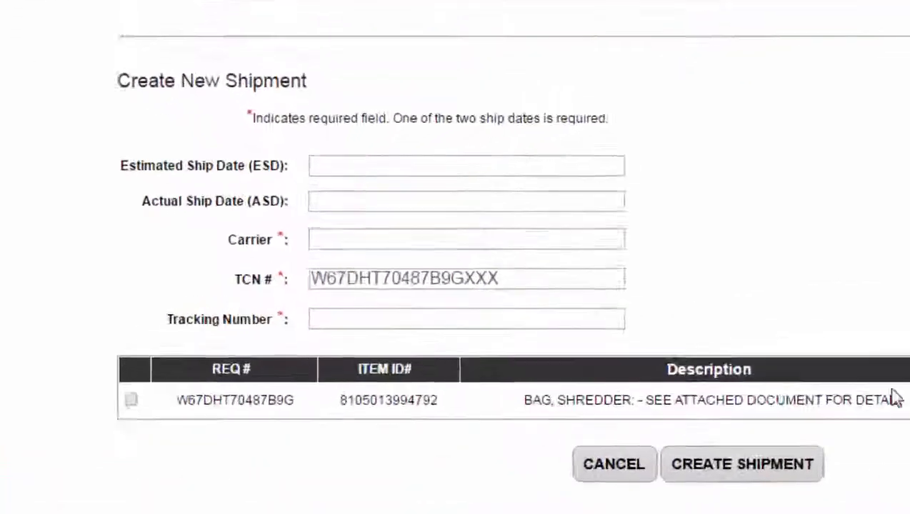
{"action": "left_click", "coordinate": [720, 202]}
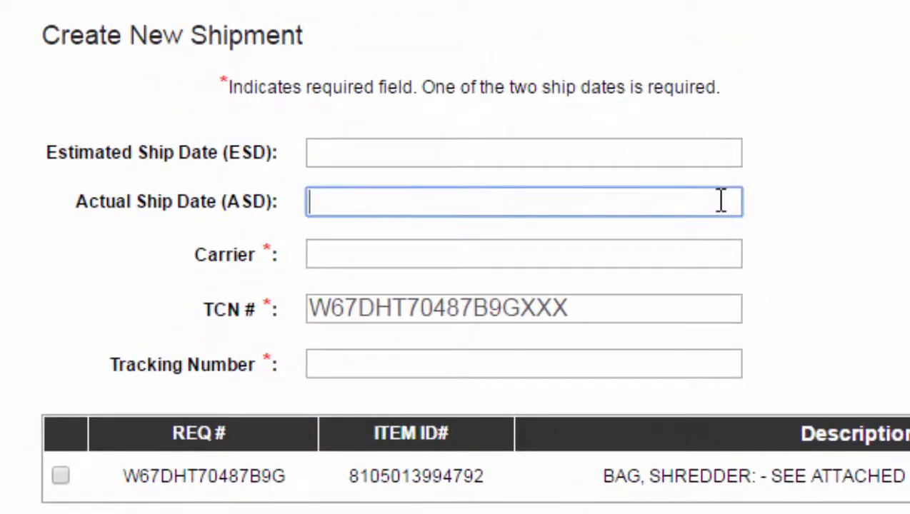
{"action": "type", "text": "2/17/2017"}
{"action": "left_click", "coordinate": [674, 255]}
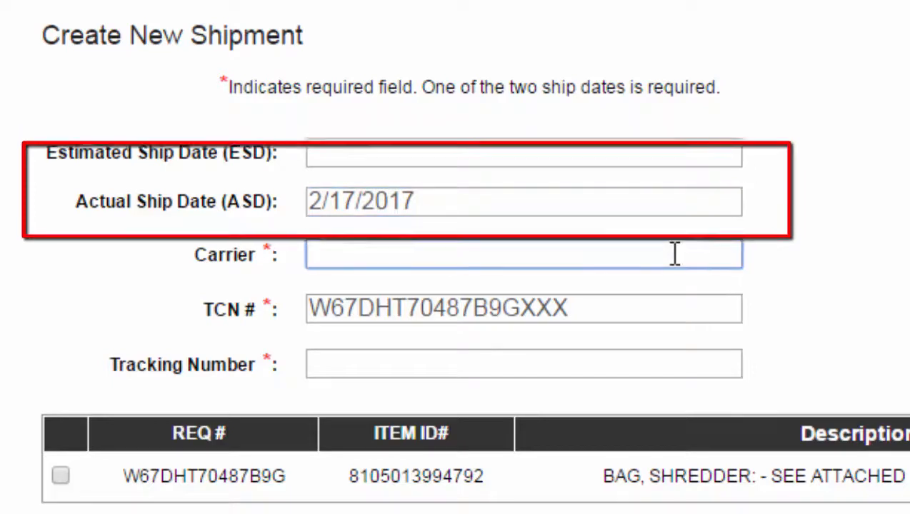
{"action": "type", "text": "FedEx"}
{"action": "left_click", "coordinate": [607, 361]}
{"action": "type", "text": "12345"}
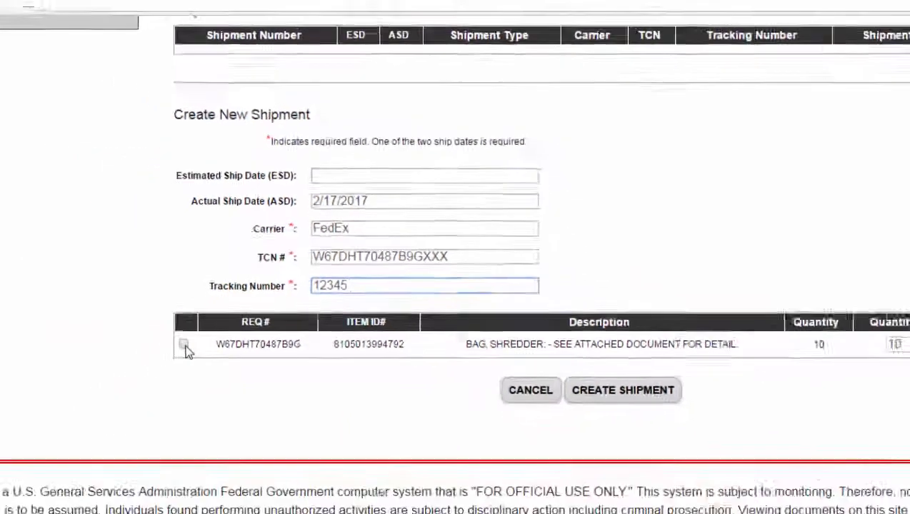
{"action": "left_click", "coordinate": [184, 345]}
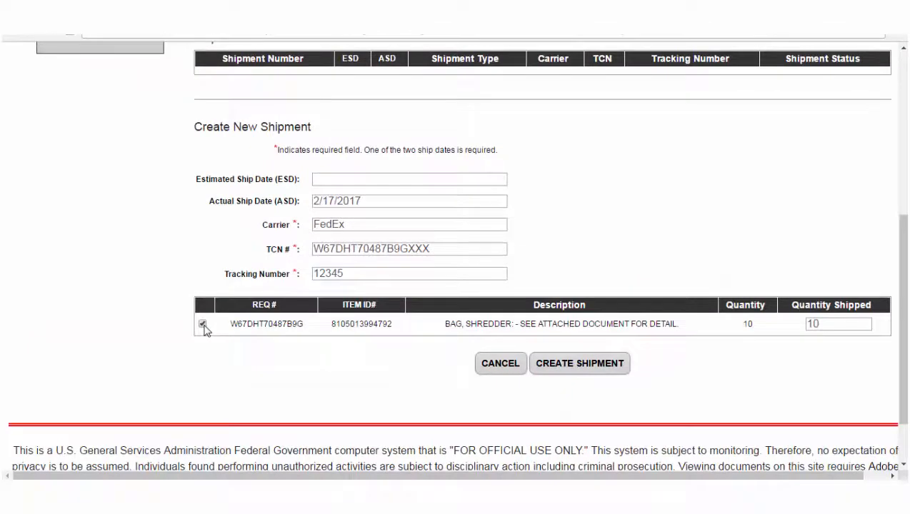
{"action": "double_click", "coordinate": [832, 323]}
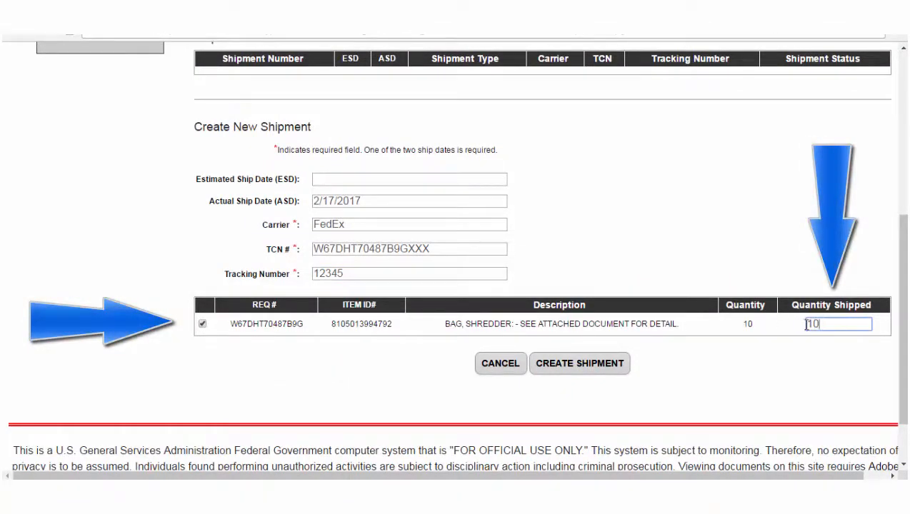
{"action": "left_click", "coordinate": [619, 365]}
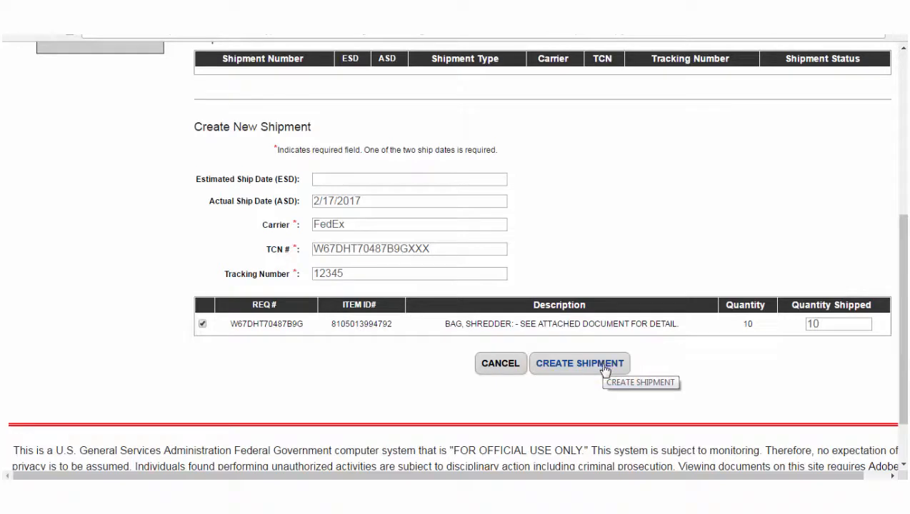
{"action": "left_click", "coordinate": [604, 369]}
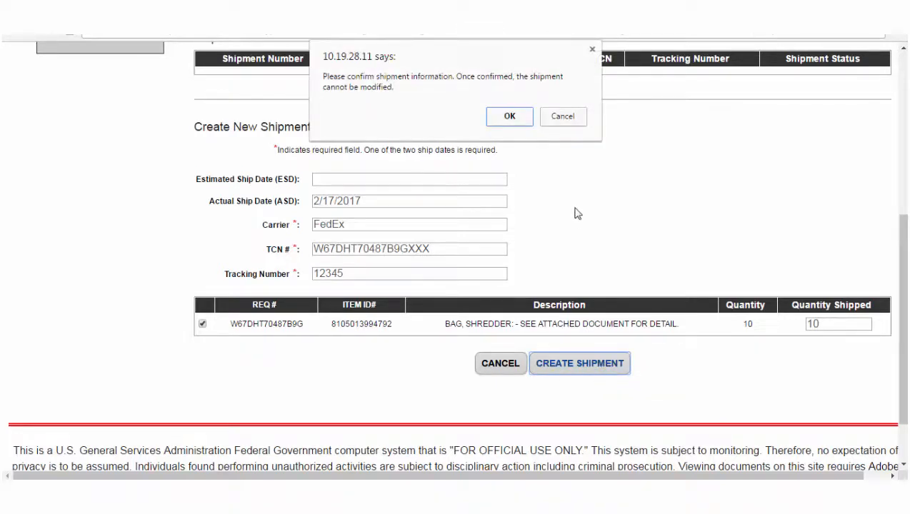
- Confirm the FedEx shipment of 10 shredder bags in the confirmation dialog
{"action": "left_click", "coordinate": [510, 117]}
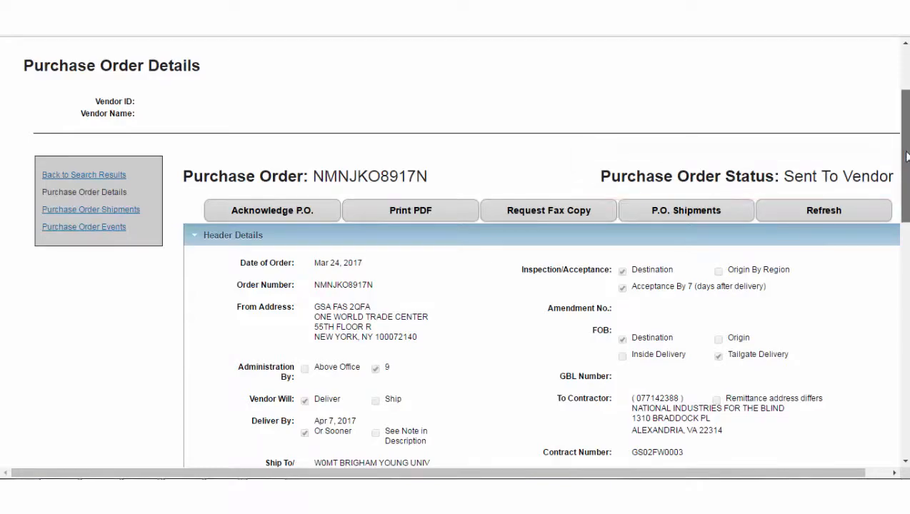
- Partially acknowledge the shredder bag line, changing the acknowledged quantity from 50 to 40
{"action": "scroll", "coordinate": [905, 155], "scroll_direction": "down", "scroll_amount": 1}
{"action": "scroll", "coordinate": [408, 341], "scroll_direction": "down", "scroll_amount": 4}
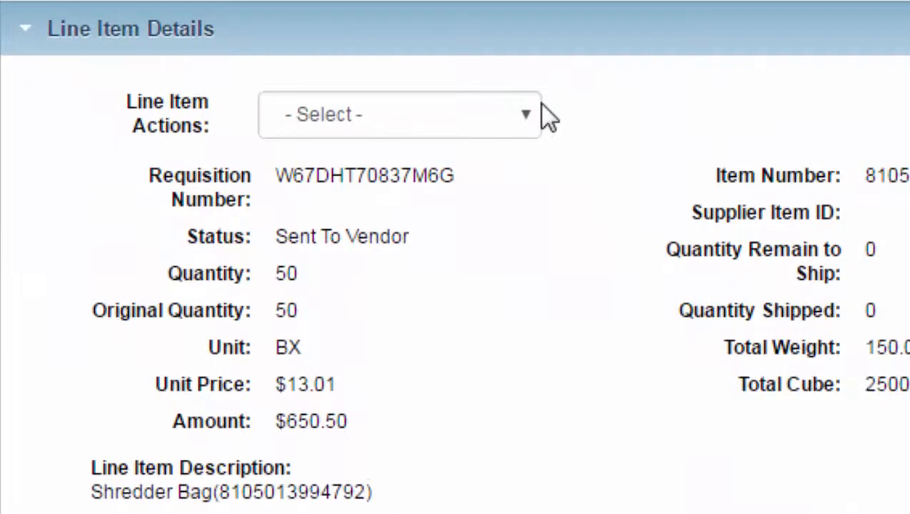
{"action": "left_click", "coordinate": [524, 112]}
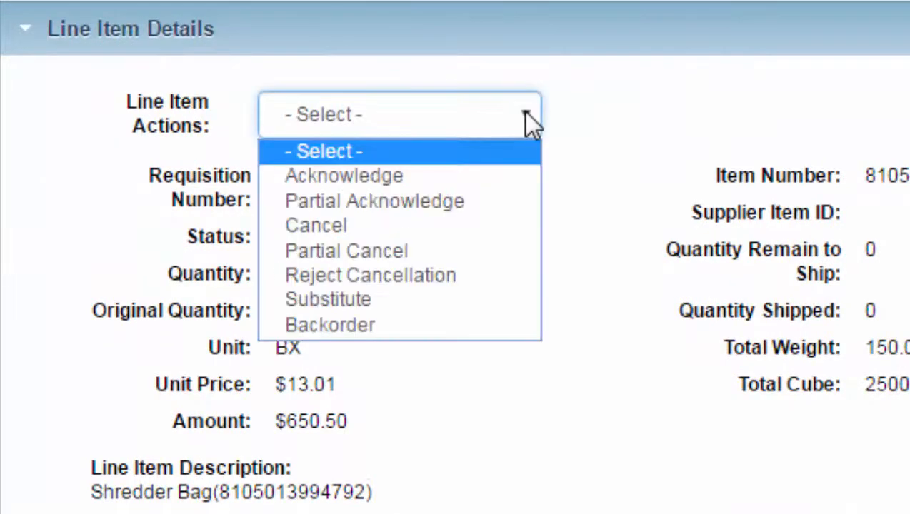
{"action": "left_click", "coordinate": [497, 201]}
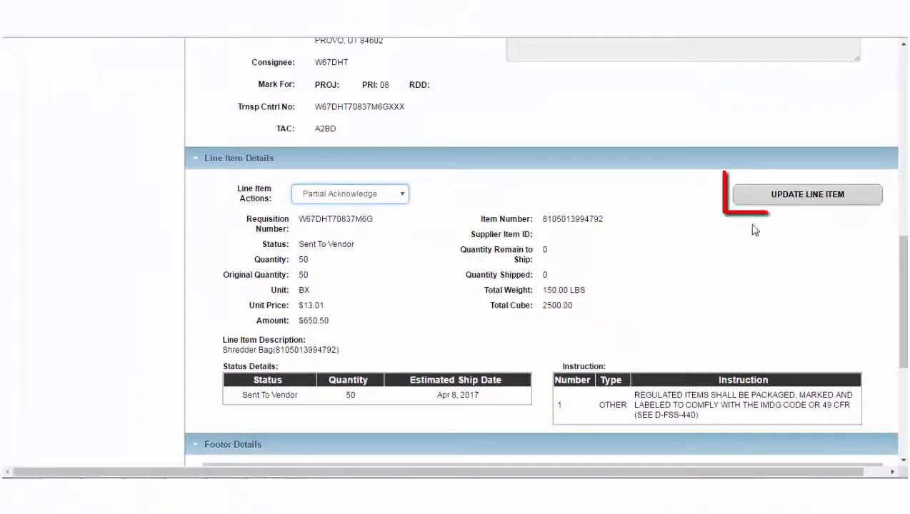
{"action": "left_click", "coordinate": [784, 204]}
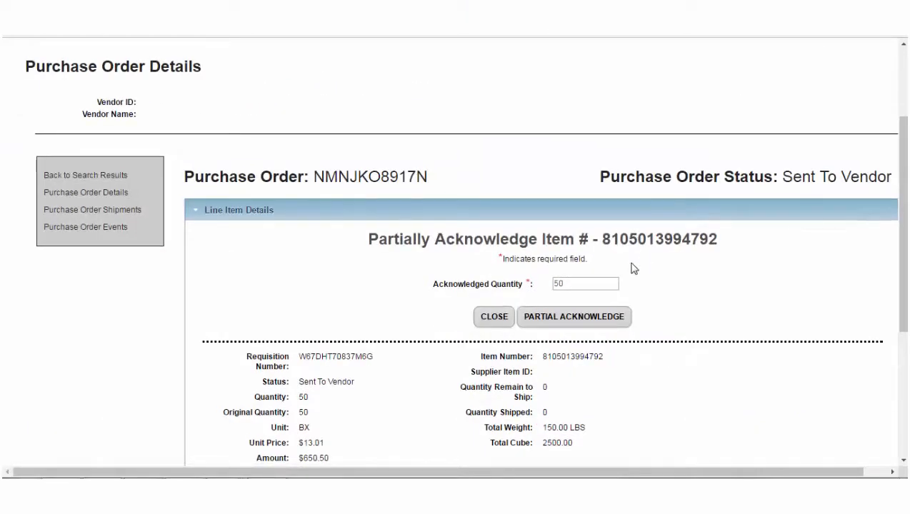
{"action": "left_click", "coordinate": [585, 284]}
{"action": "left_click_drag", "start_coordinate": [585, 284], "coordinate": [541, 283]}
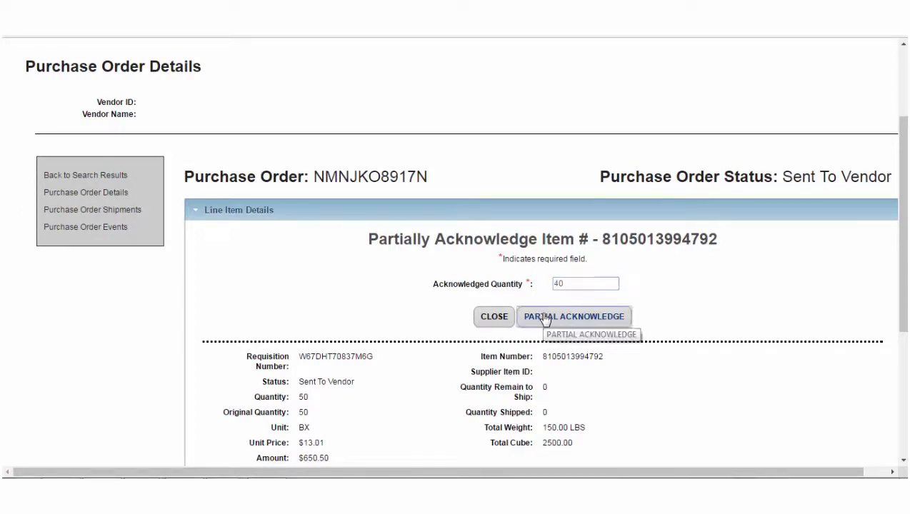
{"action": "left_click", "coordinate": [544, 318]}
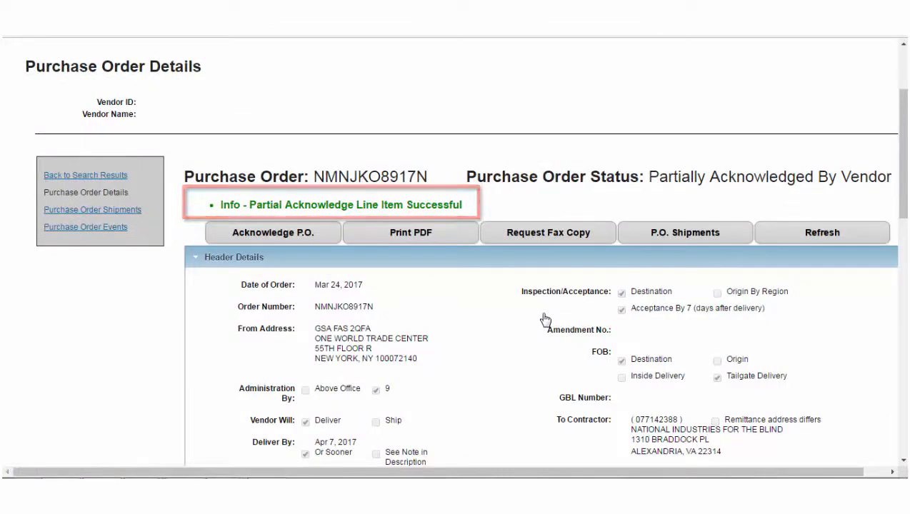
- Reload the OMS purchase order page with Retry to show Partially Acknowledged By Vendor
{"action": "left_click_drag", "start_coordinate": [904, 209], "coordinate": [904, 381]}
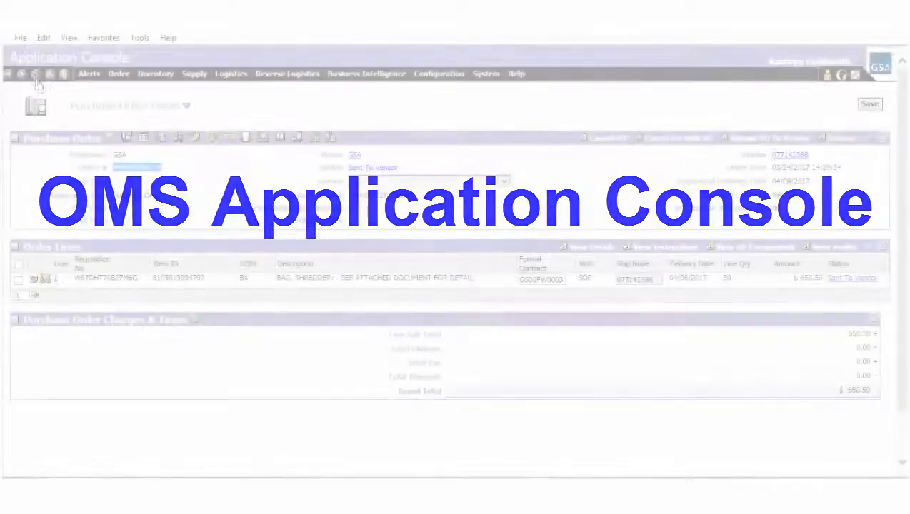
{"action": "left_click", "coordinate": [35, 80]}
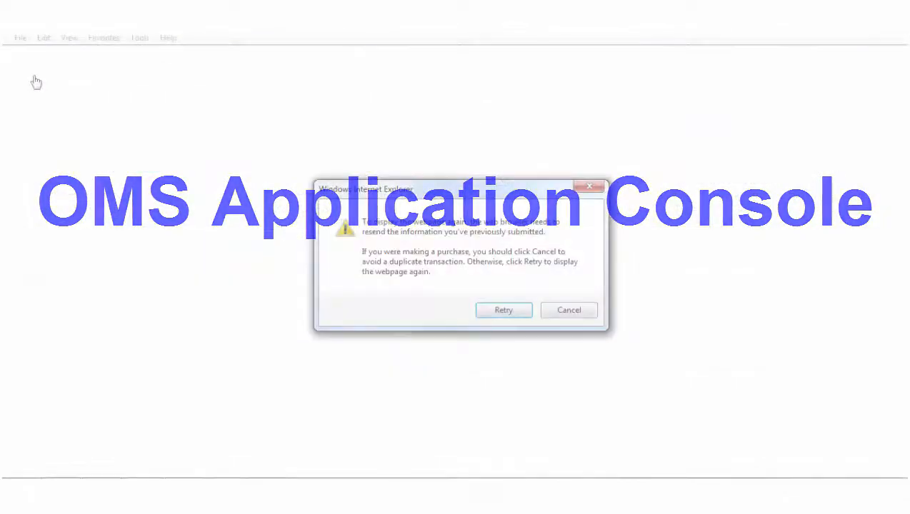
{"action": "left_click", "coordinate": [491, 312]}
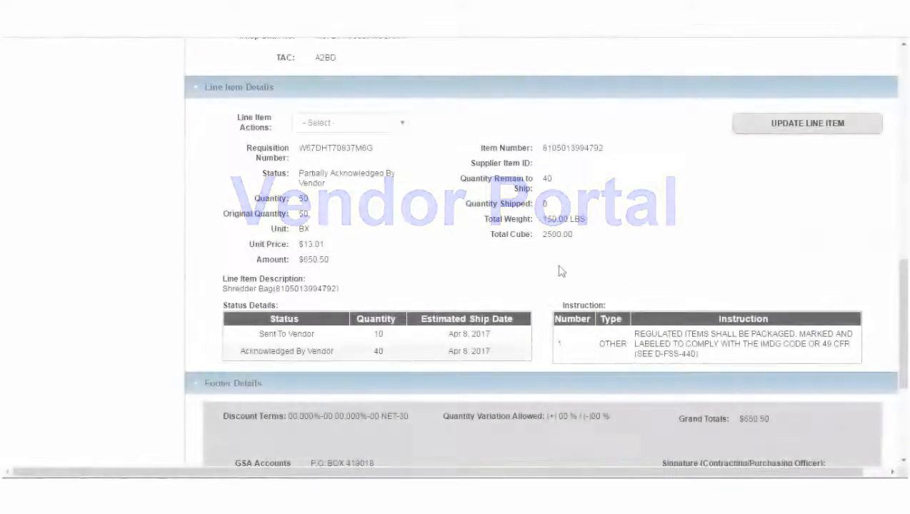
- Start a new shipment for the purchase order from P.O. Shipments
{"action": "left_click_drag", "start_coordinate": [903, 293], "coordinate": [904, 68]}
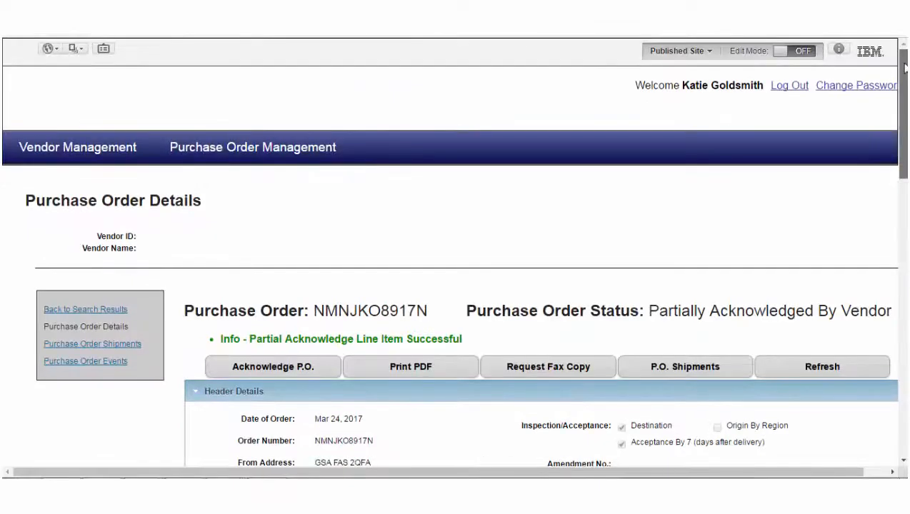
{"action": "left_click", "coordinate": [701, 375]}
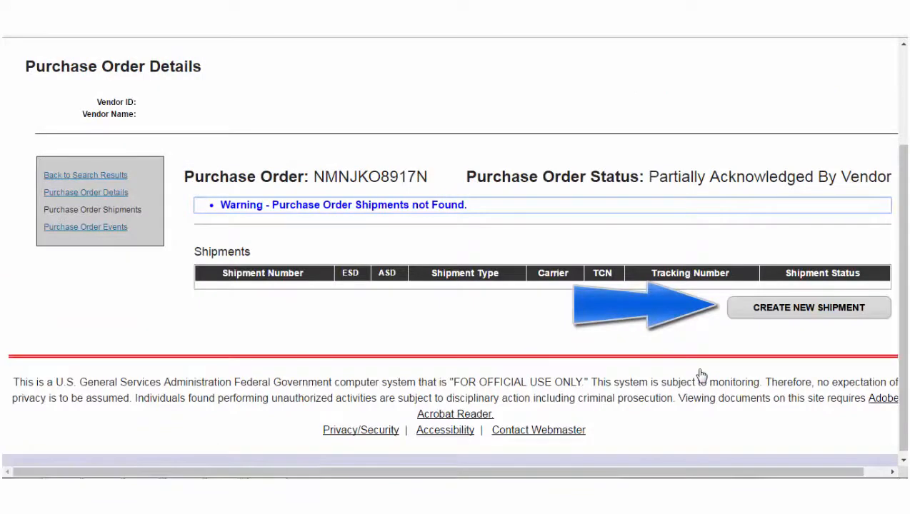
{"action": "left_click", "coordinate": [768, 312]}
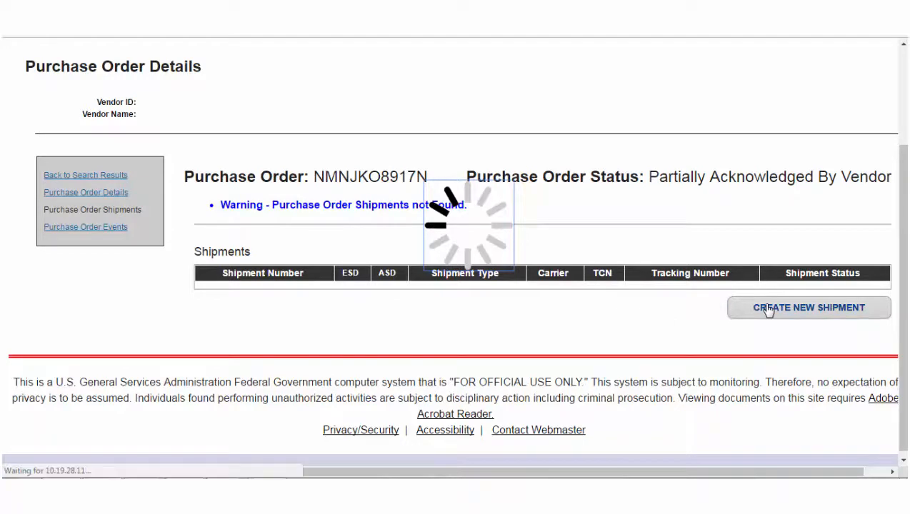
{"action": "scroll", "coordinate": [905, 256], "scroll_direction": "down", "scroll_amount": 2}
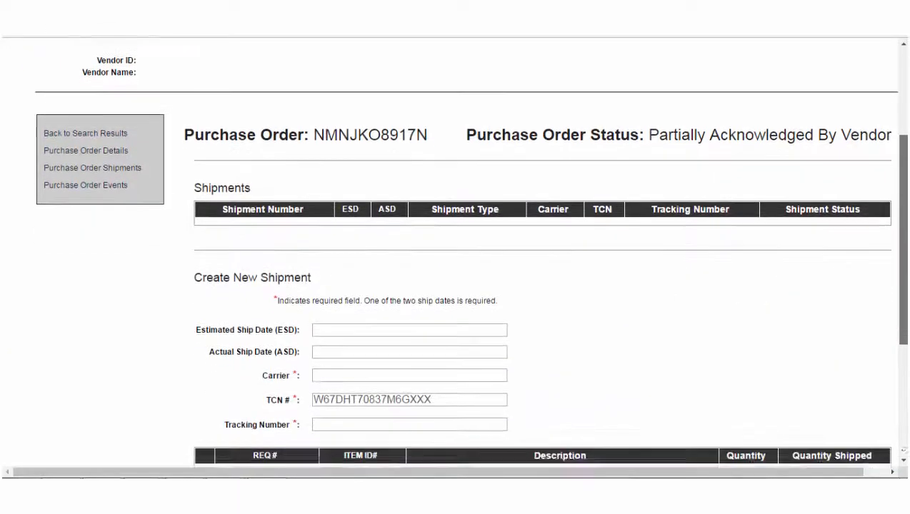
- Enter ship date 3/24/2017, carrier FedEx and tracking 1234556, and include the shredder bag line
{"action": "left_click", "coordinate": [442, 233]}
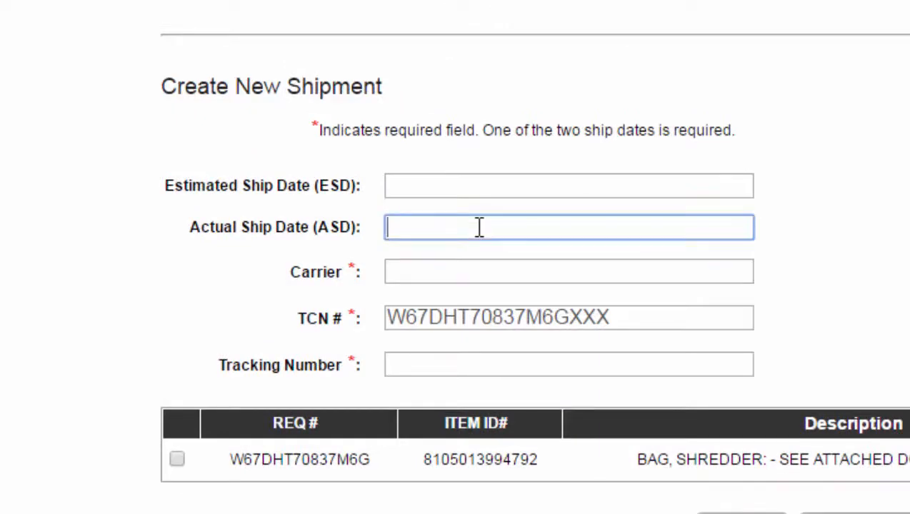
{"action": "type", "text": "3/24/2017"}
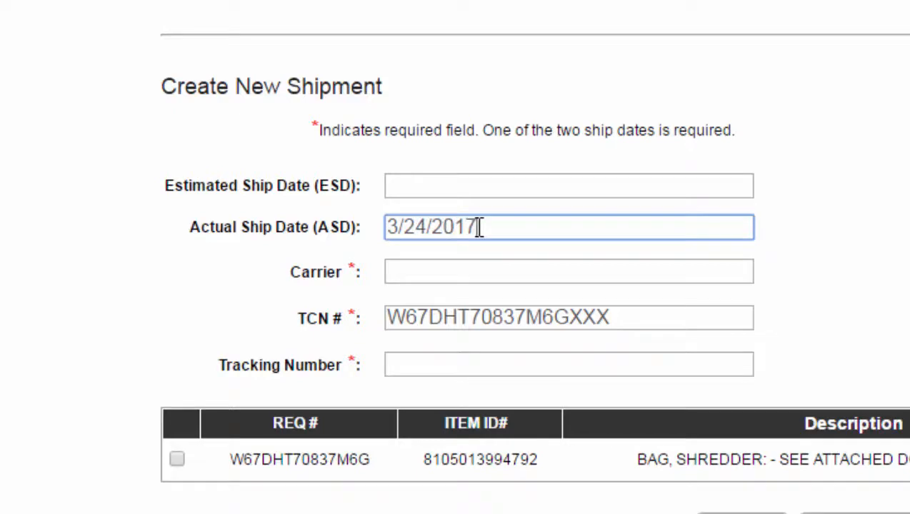
{"action": "left_click", "coordinate": [451, 277]}
{"action": "type", "text": "FedEx"}
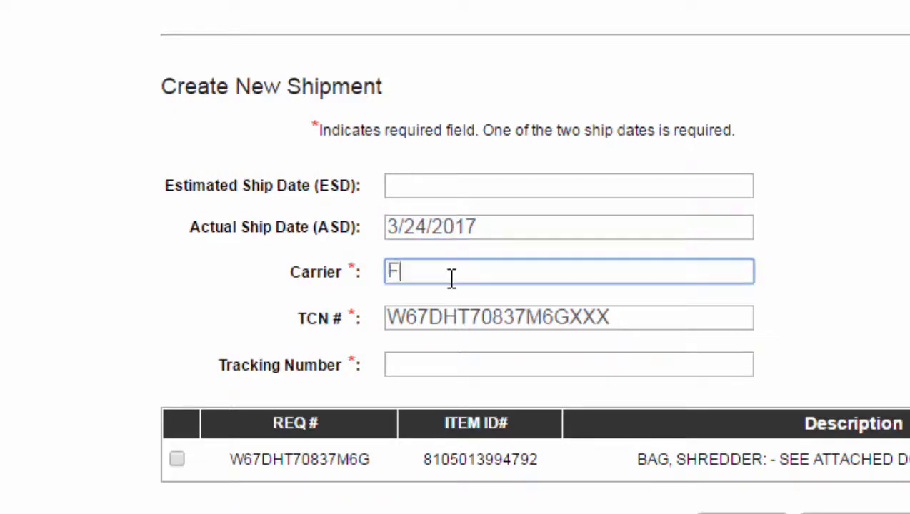
{"action": "left_click", "coordinate": [429, 359]}
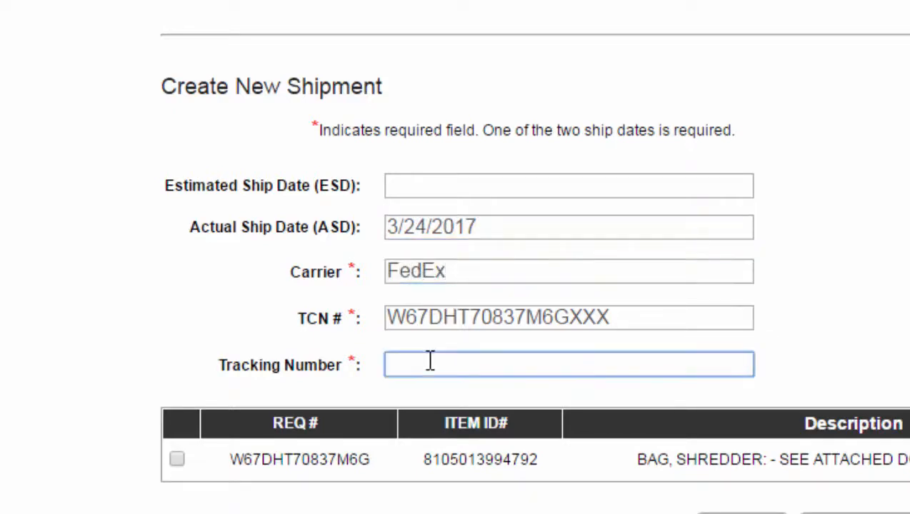
{"action": "type", "text": "1234556"}
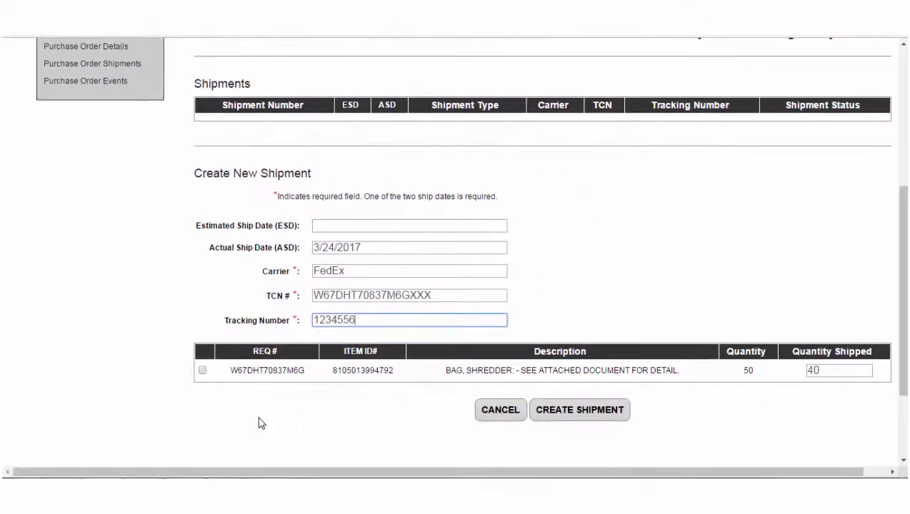
{"action": "left_click", "coordinate": [203, 371]}
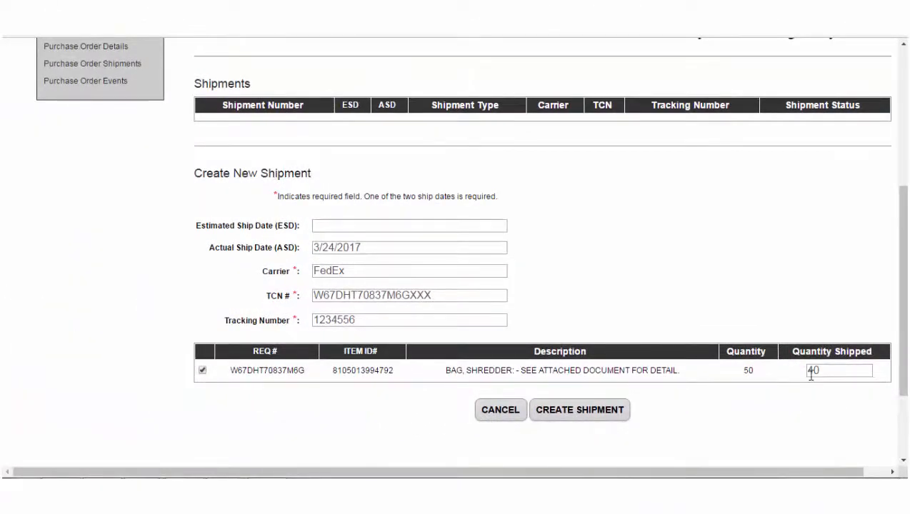
- Submit and confirm the FedEx shipment, creating shipment 100000487 and leaving the order Partially Shipped
{"action": "left_click", "coordinate": [560, 412]}
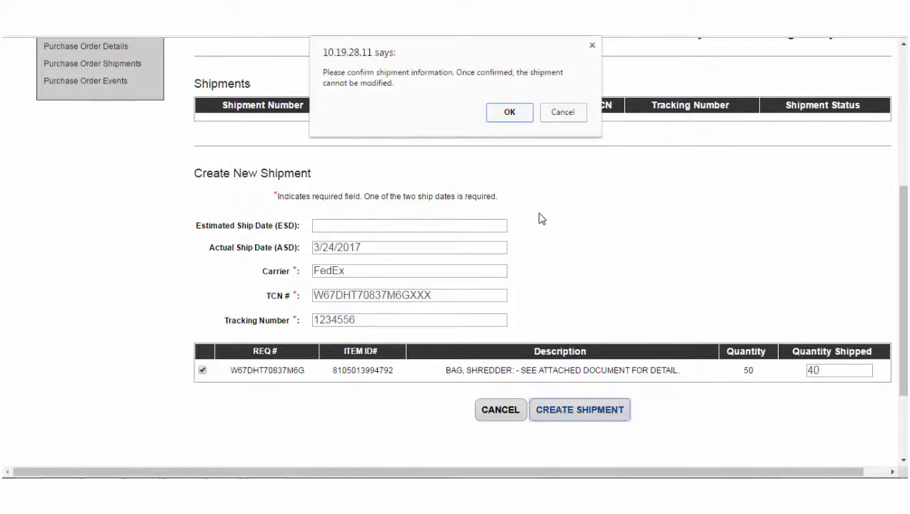
{"action": "left_click", "coordinate": [509, 115]}
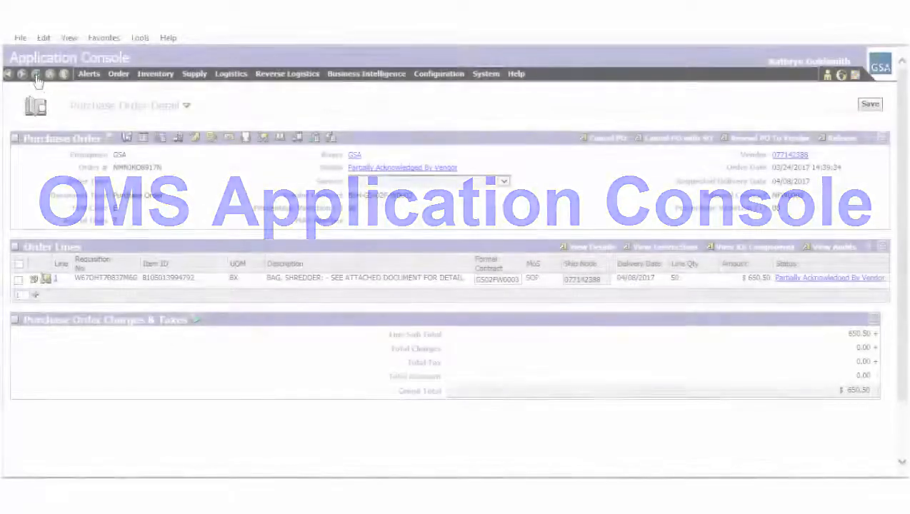
- Reload the OMS page, retrying the resend, to show purchase order NMNJKO8957N's details
{"action": "left_click", "coordinate": [35, 75]}
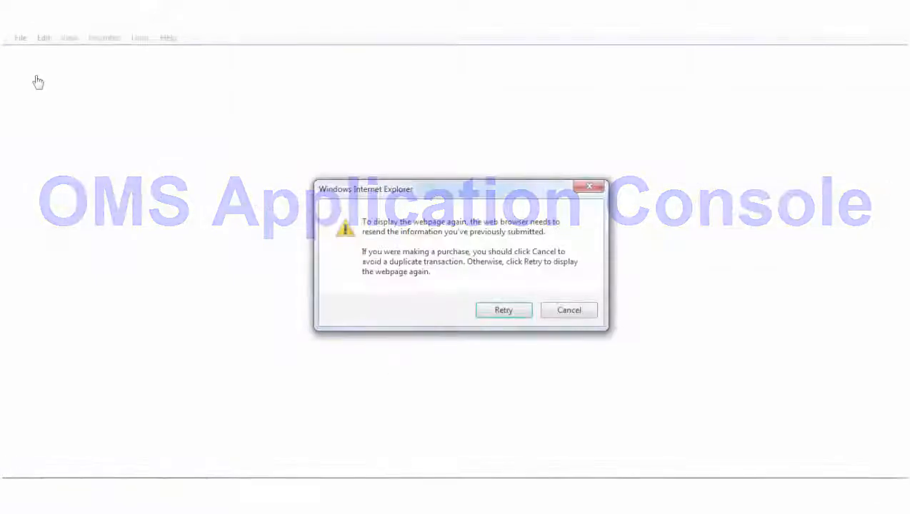
{"action": "left_click", "coordinate": [504, 312]}
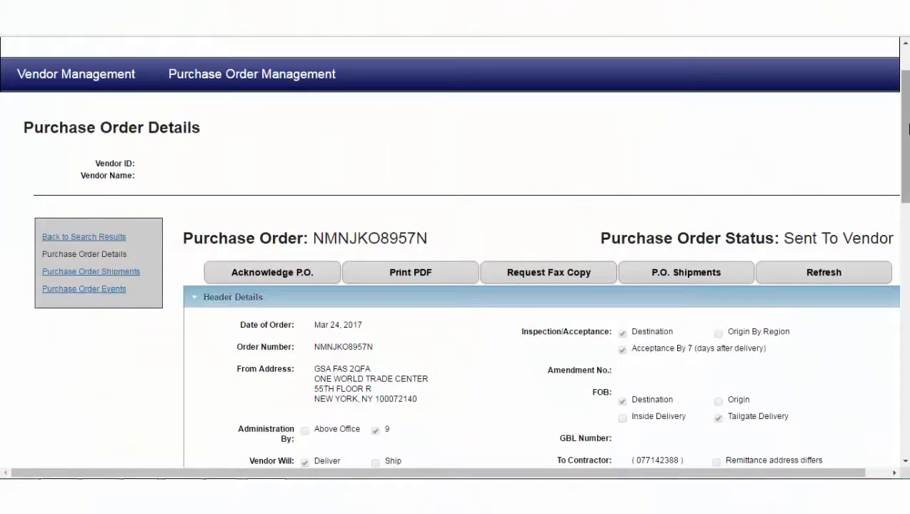
{"action": "left_click_drag", "start_coordinate": [908, 128], "coordinate": [907, 303]}
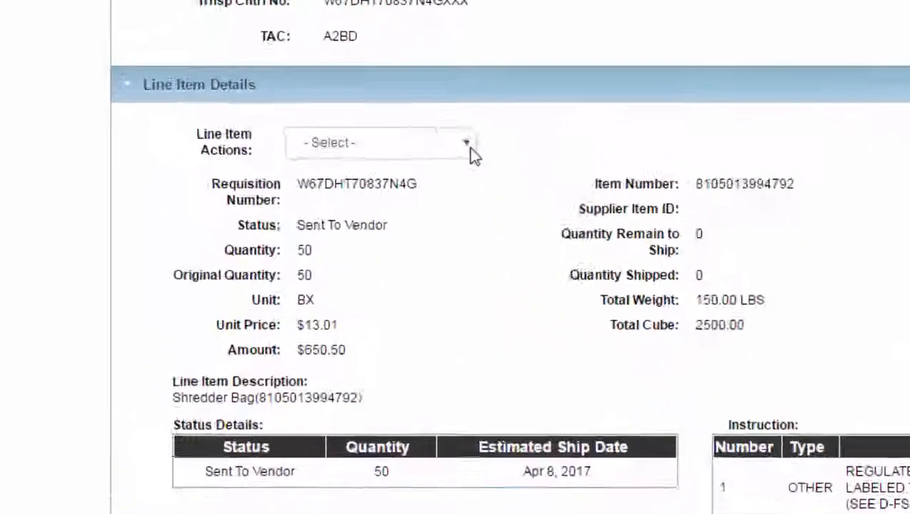
{"action": "left_click", "coordinate": [404, 163]}
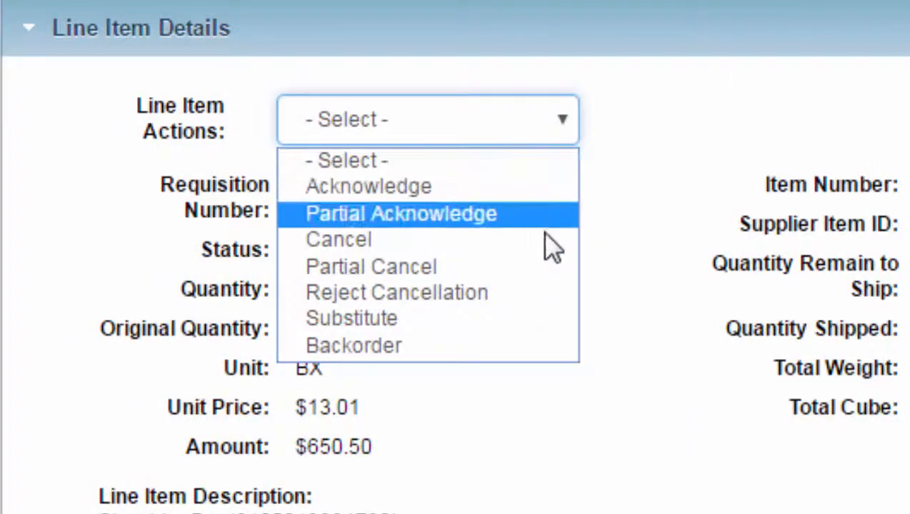
{"action": "left_click", "coordinate": [541, 243]}
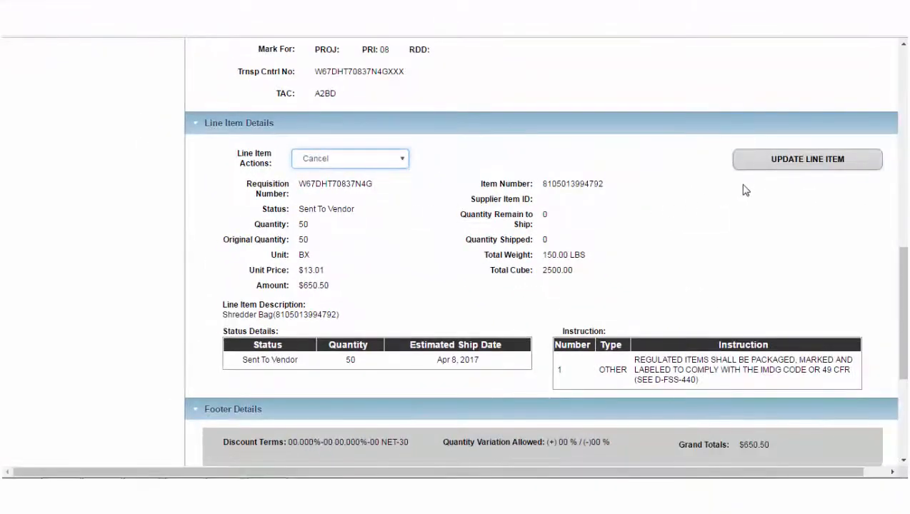
{"action": "left_click", "coordinate": [785, 171]}
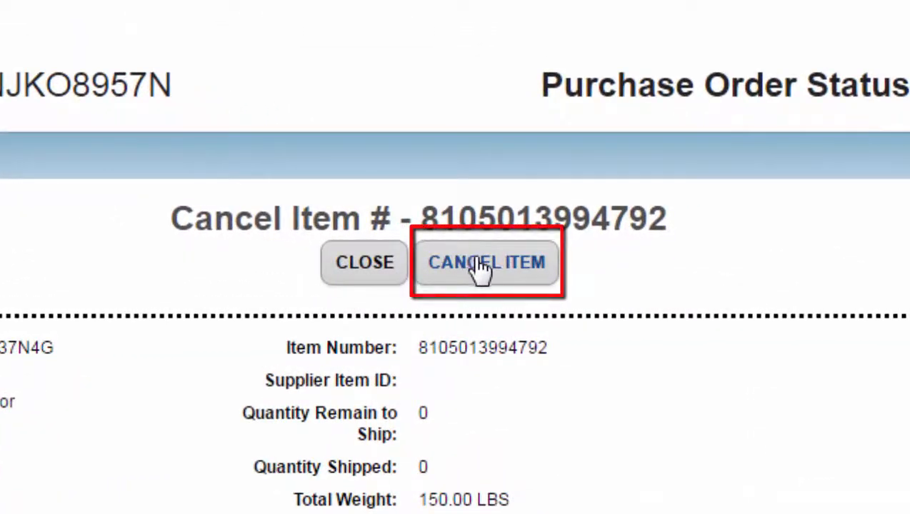
{"action": "left_click", "coordinate": [482, 270]}
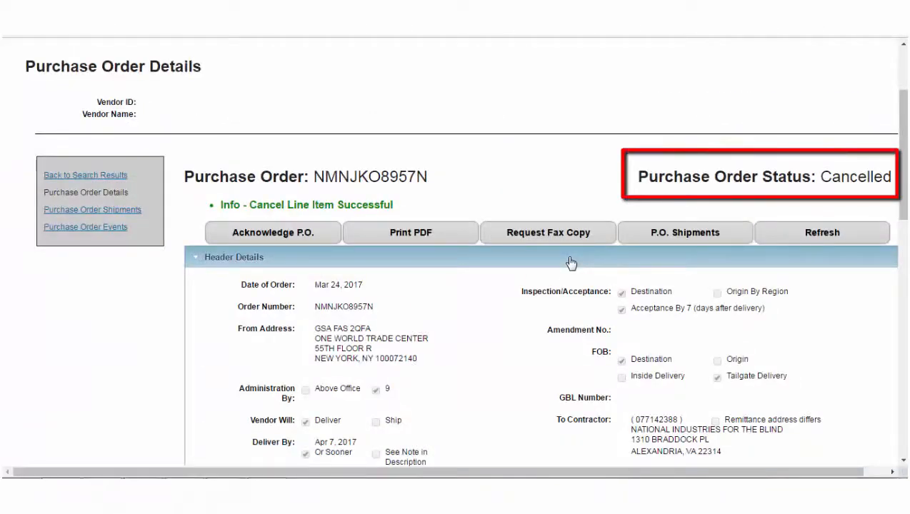
{"action": "scroll", "coordinate": [571, 263], "scroll_direction": "down", "scroll_amount": 2}
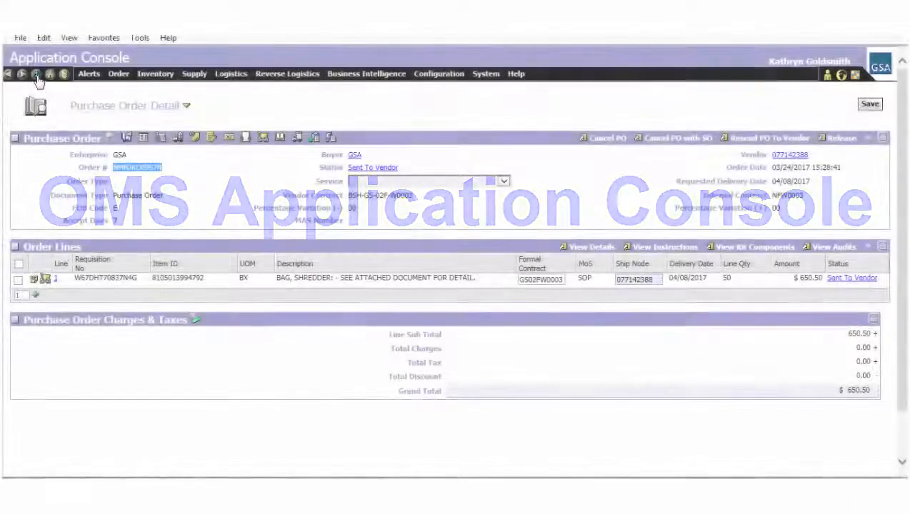
- Refresh the OMS purchase order detail and retry the resend prompt
{"action": "left_click", "coordinate": [36, 76]}
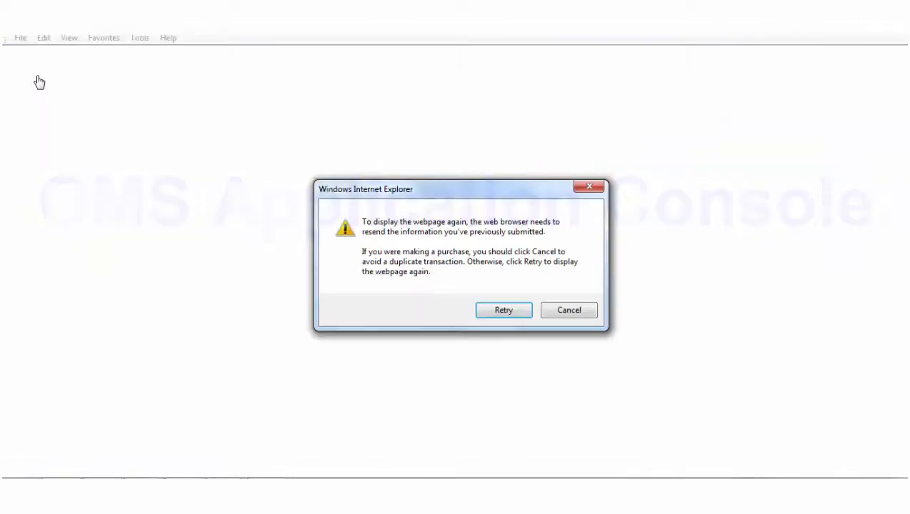
{"action": "left_click", "coordinate": [503, 310]}
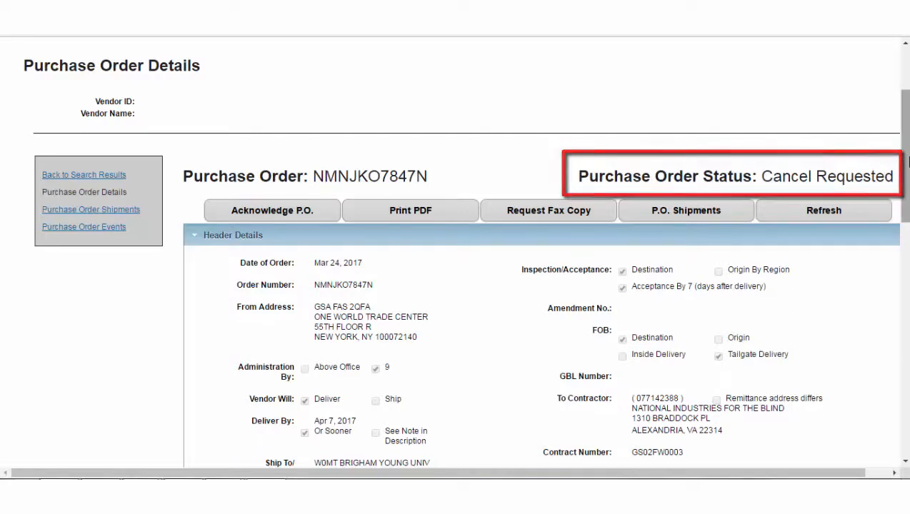
{"action": "scroll", "coordinate": [905, 162], "scroll_direction": "down", "scroll_amount": 1}
{"action": "scroll", "coordinate": [465, 252], "scroll_direction": "down", "scroll_amount": 3}
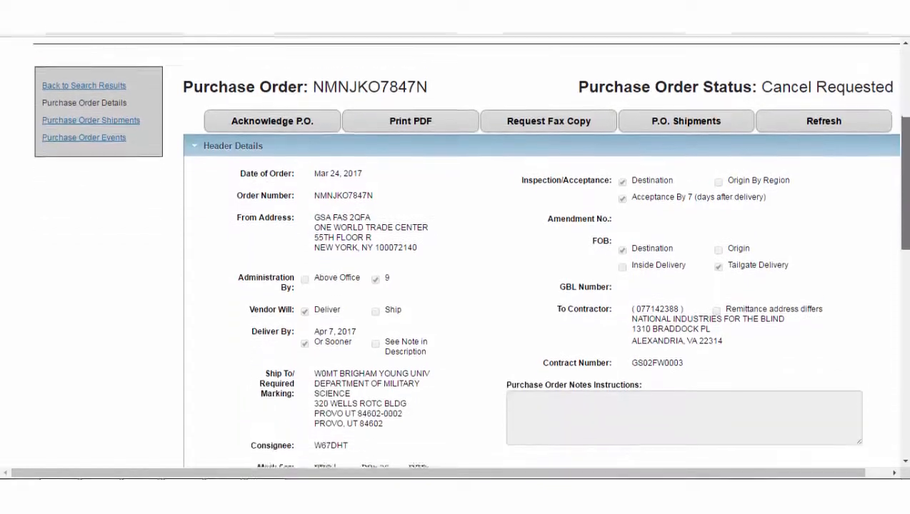
{"action": "left_click_drag", "start_coordinate": [907, 199], "coordinate": [908, 315]}
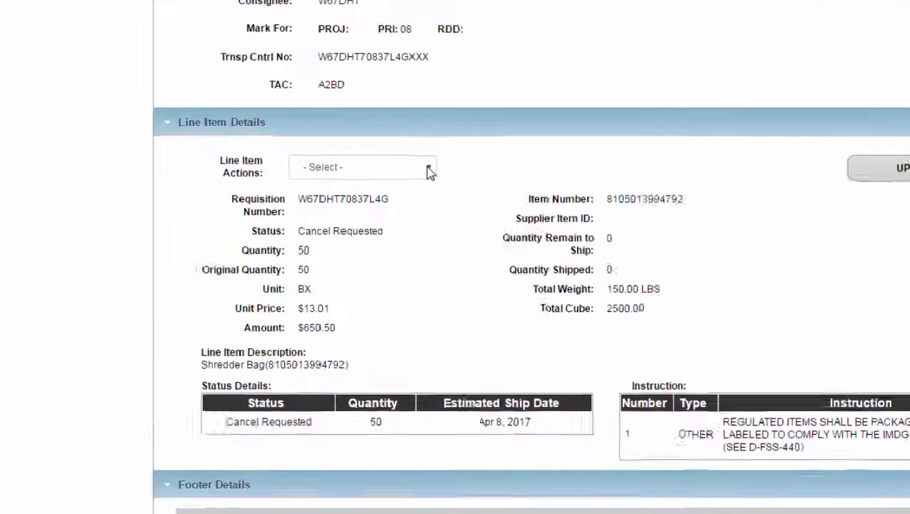
{"action": "left_click", "coordinate": [401, 176]}
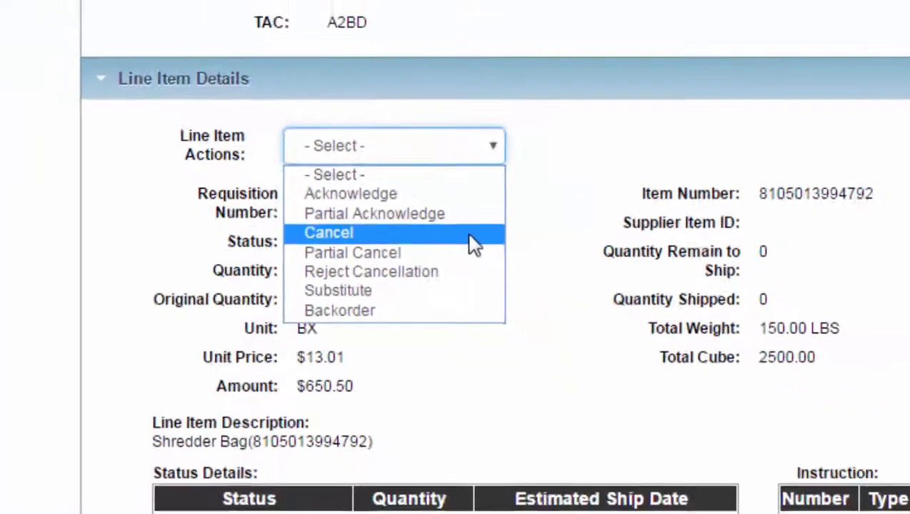
{"action": "left_click", "coordinate": [471, 236]}
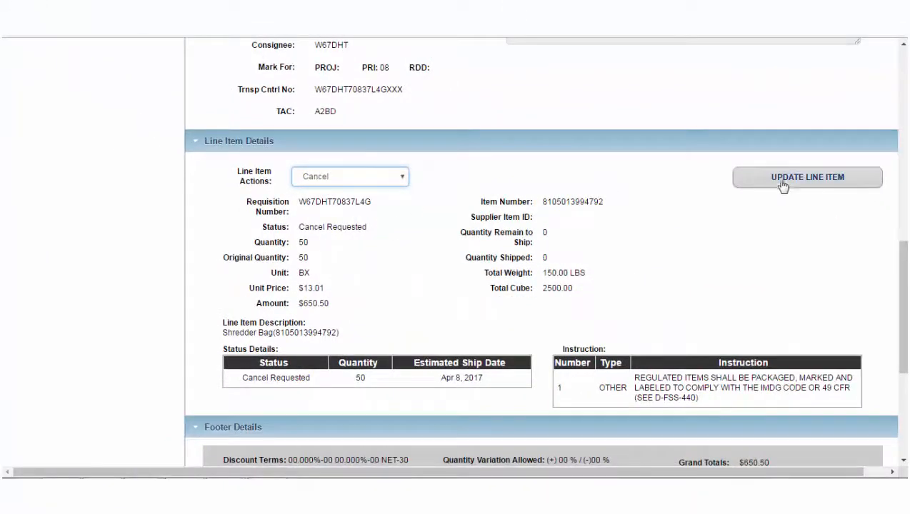
{"action": "left_click", "coordinate": [786, 185]}
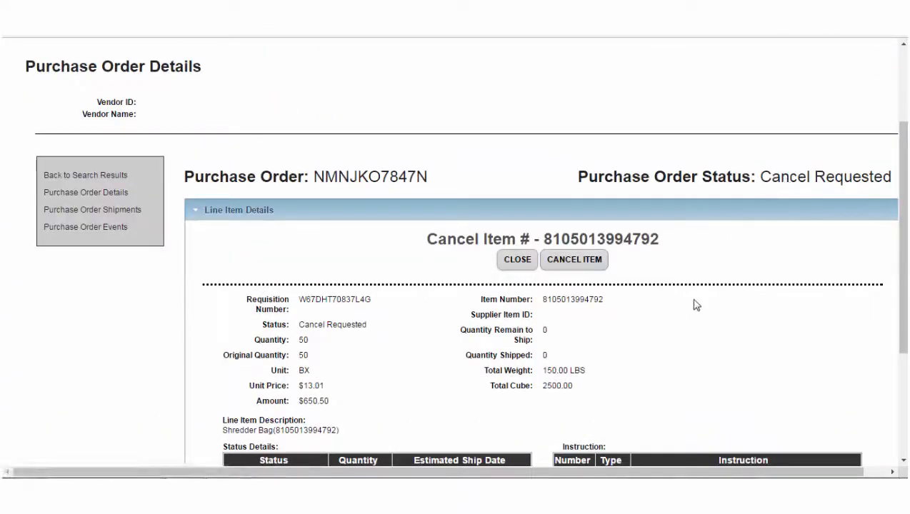
{"action": "scroll", "coordinate": [695, 306], "scroll_direction": "up", "scroll_amount": 1}
{"action": "scroll", "coordinate": [696, 306], "scroll_direction": "down", "scroll_amount": 2}
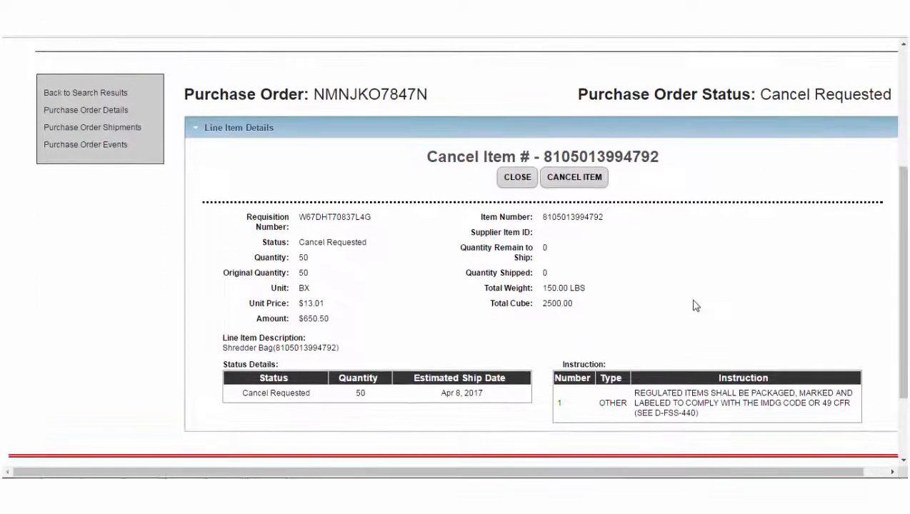
{"action": "left_click", "coordinate": [584, 178]}
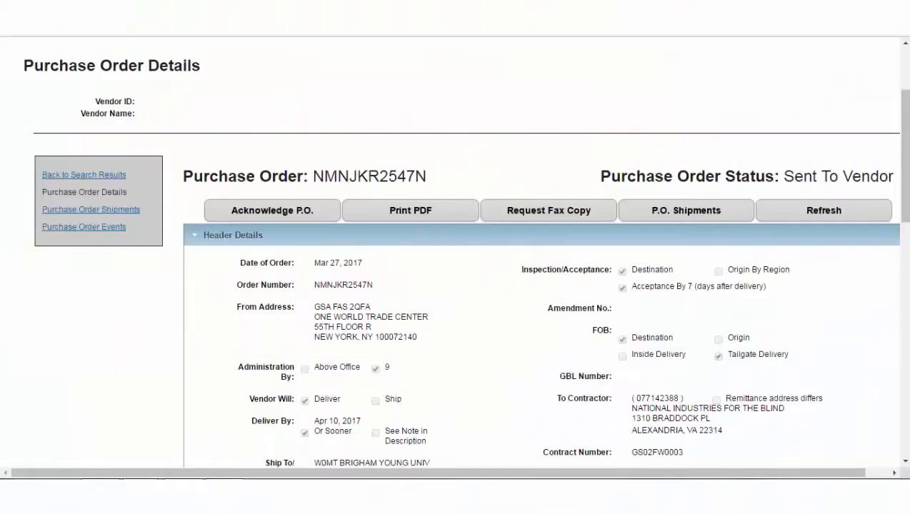
{"action": "left_click_drag", "start_coordinate": [904, 212], "coordinate": [905, 369]}
{"action": "left_click", "coordinate": [404, 169]}
{"action": "left_click", "coordinate": [390, 254]}
{"action": "left_click", "coordinate": [796, 171]}
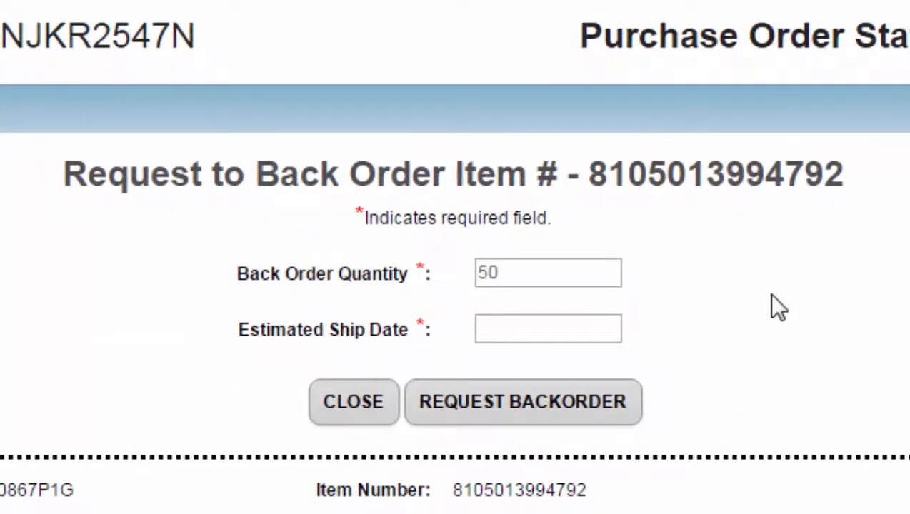
{"action": "left_click", "coordinate": [548, 333]}
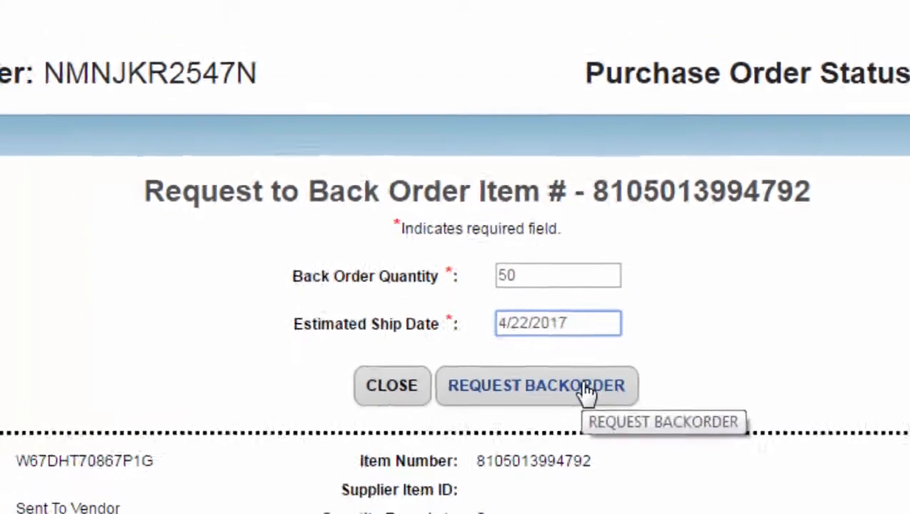
{"action": "left_click", "coordinate": [585, 389]}
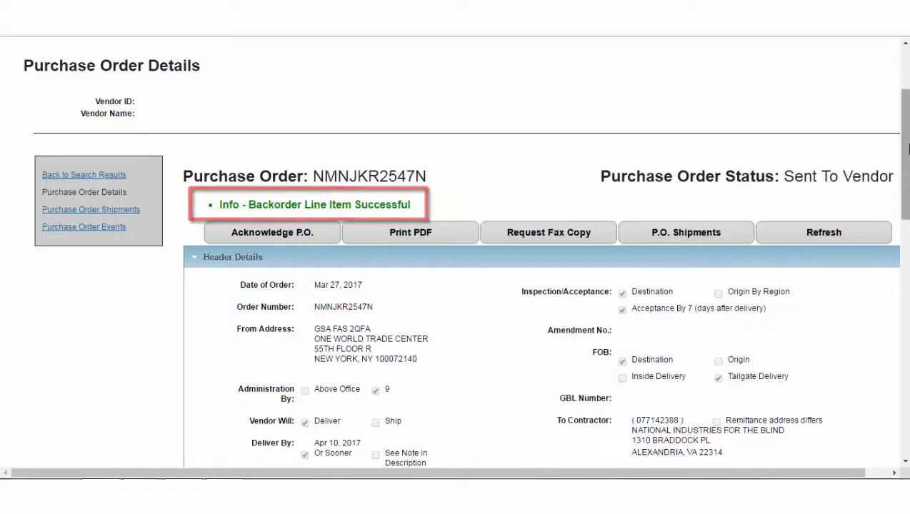
{"action": "left_click_drag", "start_coordinate": [908, 149], "coordinate": [908, 236]}
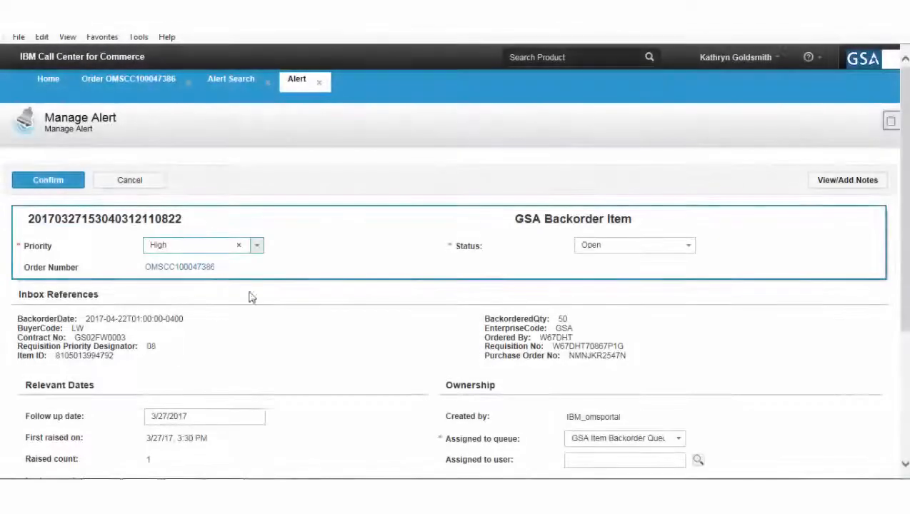
- Accept the GSA Backorder Item alert for 50 units on Manage Alert
{"action": "left_click_drag", "start_coordinate": [907, 205], "coordinate": [907, 349]}
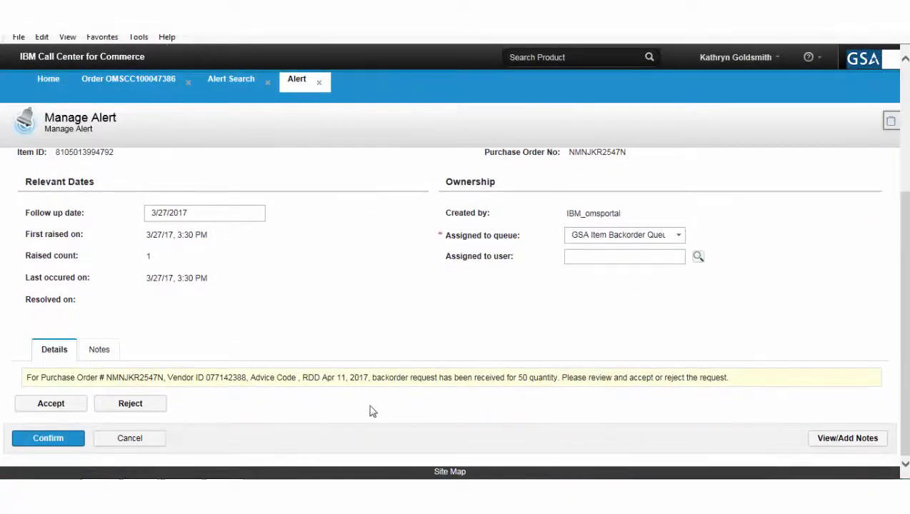
{"action": "left_click", "coordinate": [75, 407]}
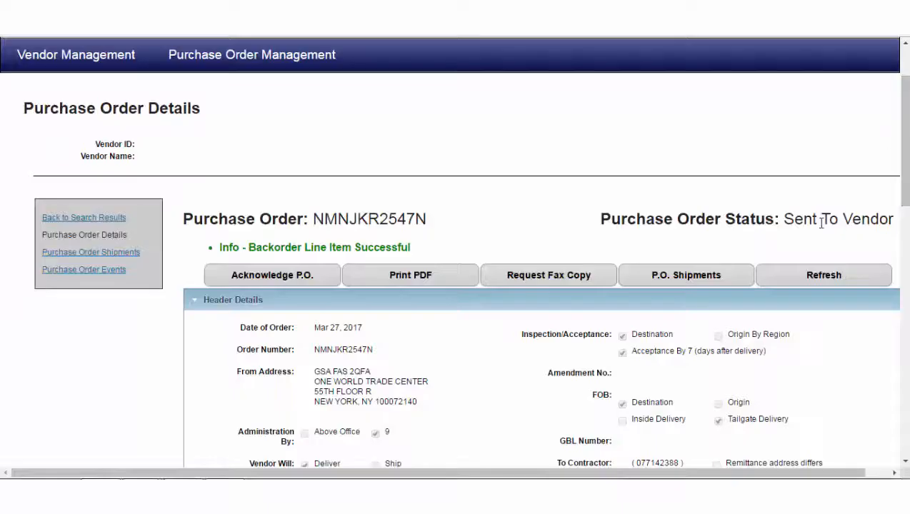
- Refresh the backordered order's Purchase Order Details page
{"action": "left_click", "coordinate": [814, 276]}
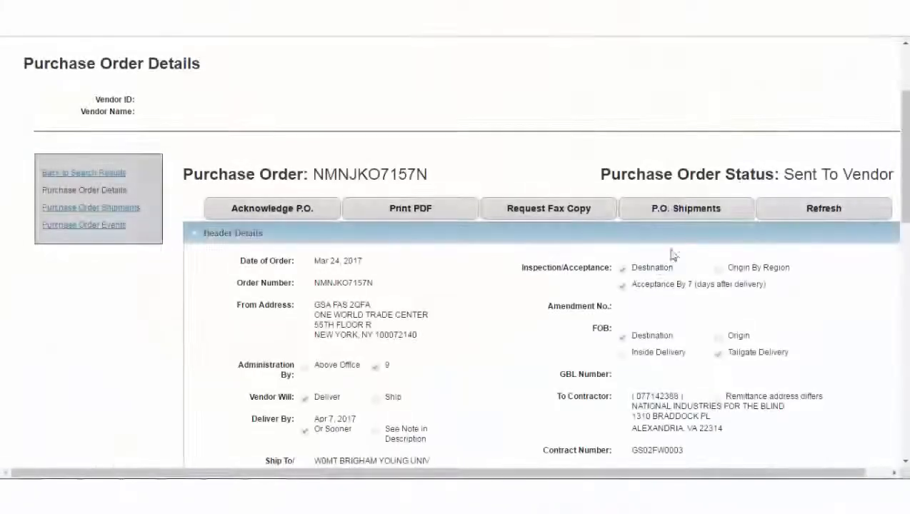
{"action": "left_click_drag", "start_coordinate": [904, 142], "coordinate": [905, 277]}
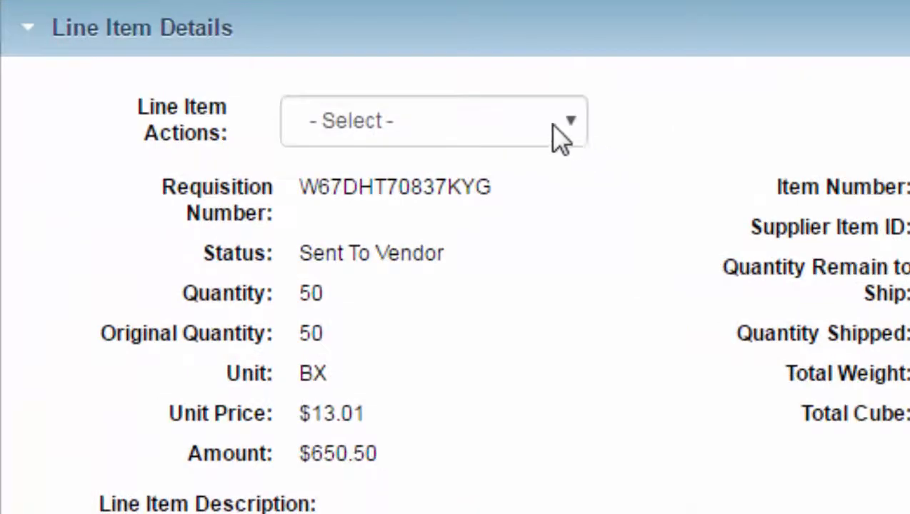
{"action": "left_click", "coordinate": [522, 142]}
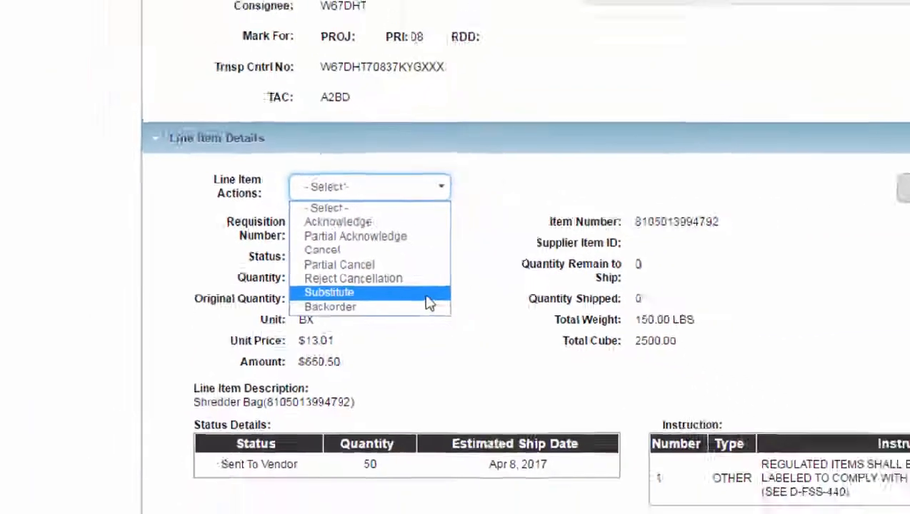
{"action": "left_click", "coordinate": [500, 322]}
{"action": "left_click", "coordinate": [761, 211]}
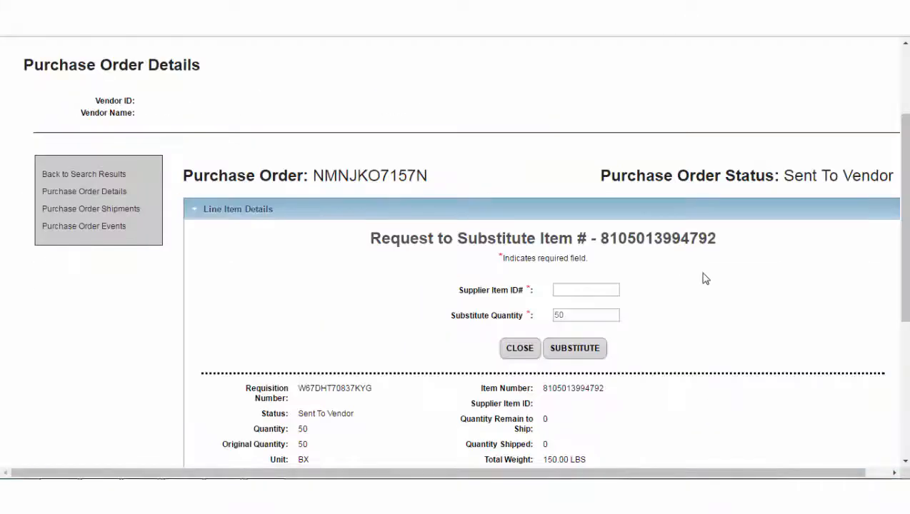
{"action": "left_click", "coordinate": [606, 290]}
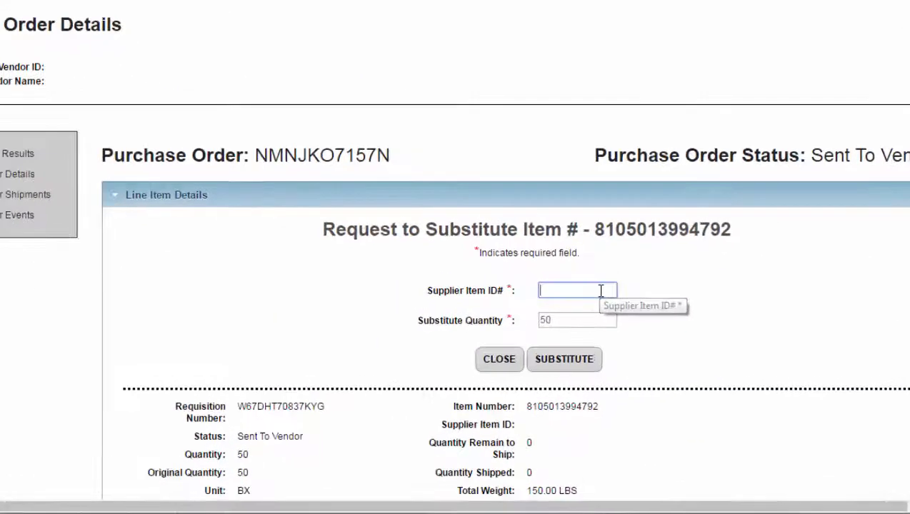
{"action": "type", "text": "8105013994791"}
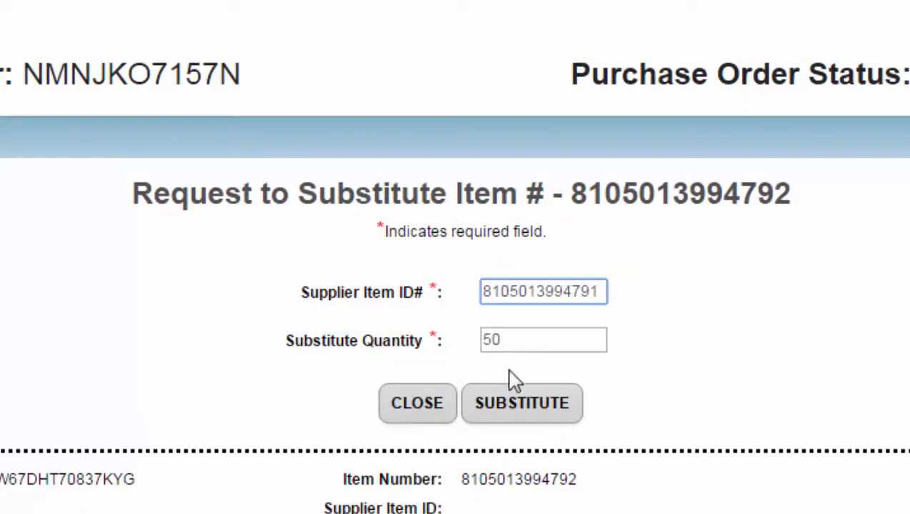
{"action": "left_click", "coordinate": [543, 411]}
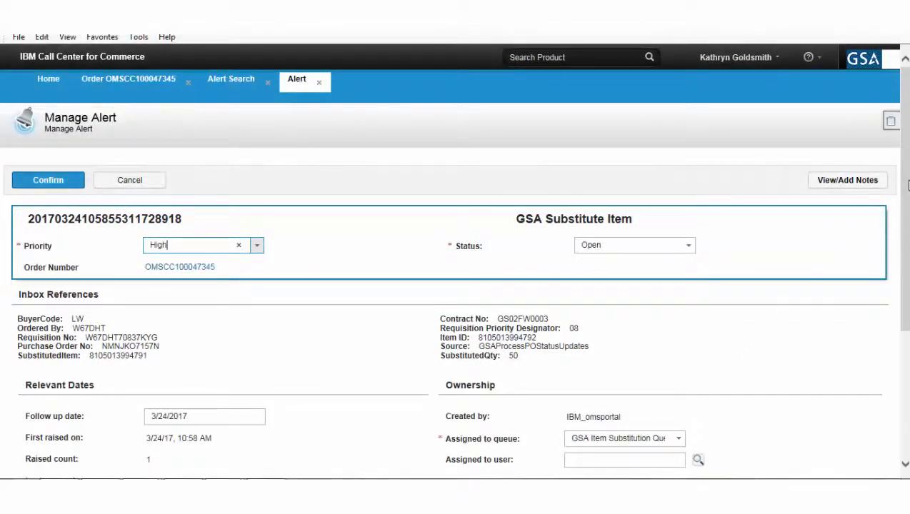
{"action": "left_click_drag", "start_coordinate": [907, 184], "coordinate": [902, 312]}
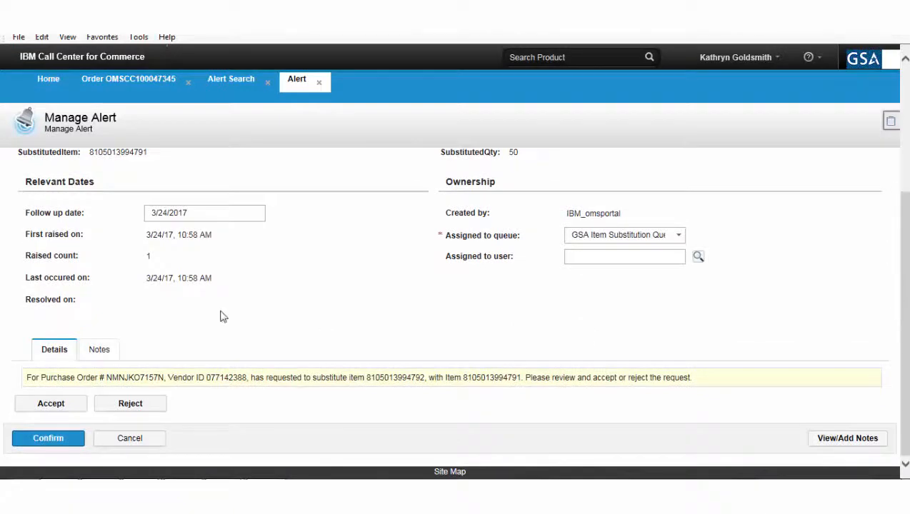
{"action": "left_click", "coordinate": [59, 406]}
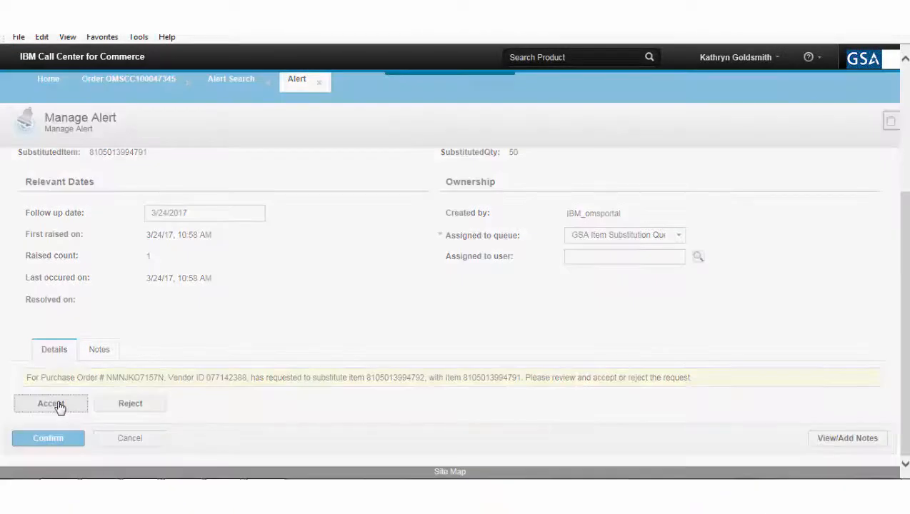